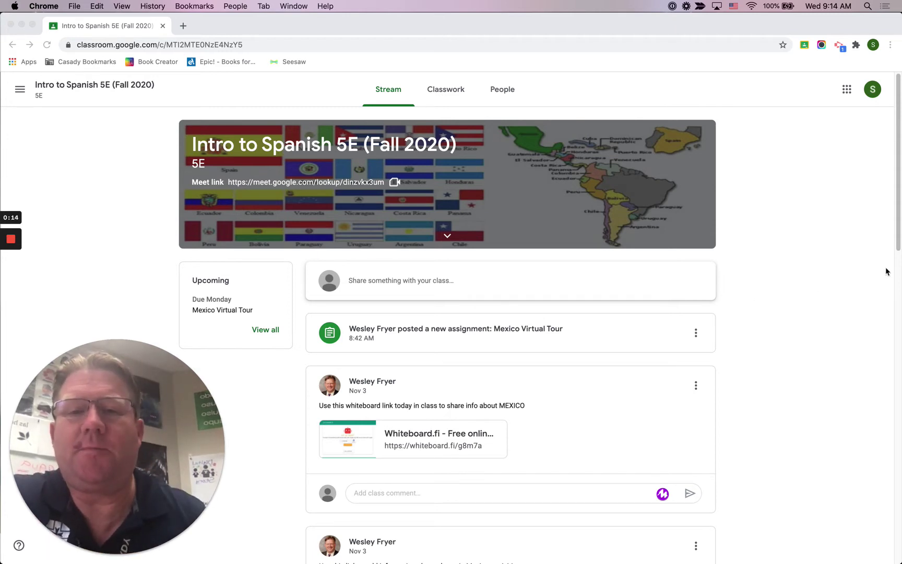
# Open the Mexico Virtual Tour assignment's details from the classwork and its attached "My Virtual Tour of Mexico" spreadsheet
pyautogui.click(458, 89)
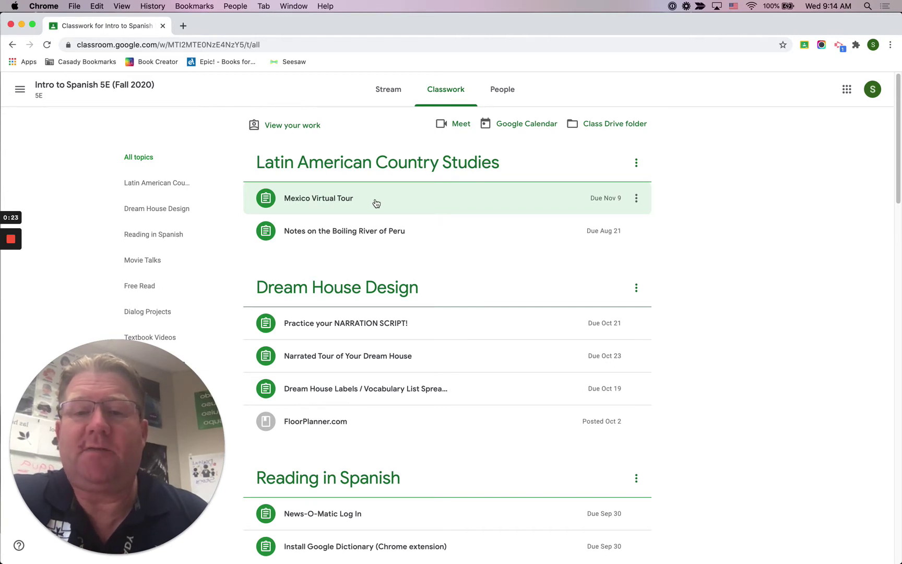
pyautogui.click(376, 202)
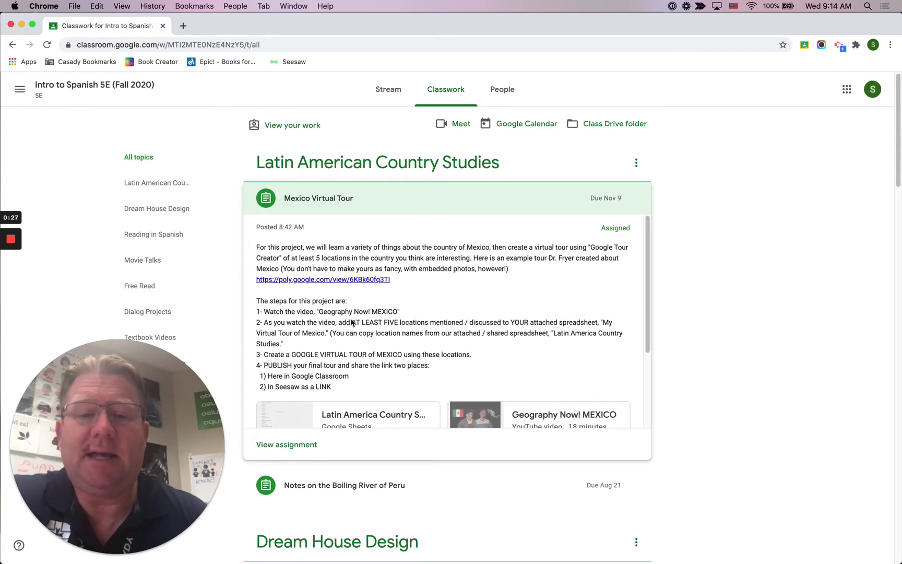
pyautogui.click(302, 447)
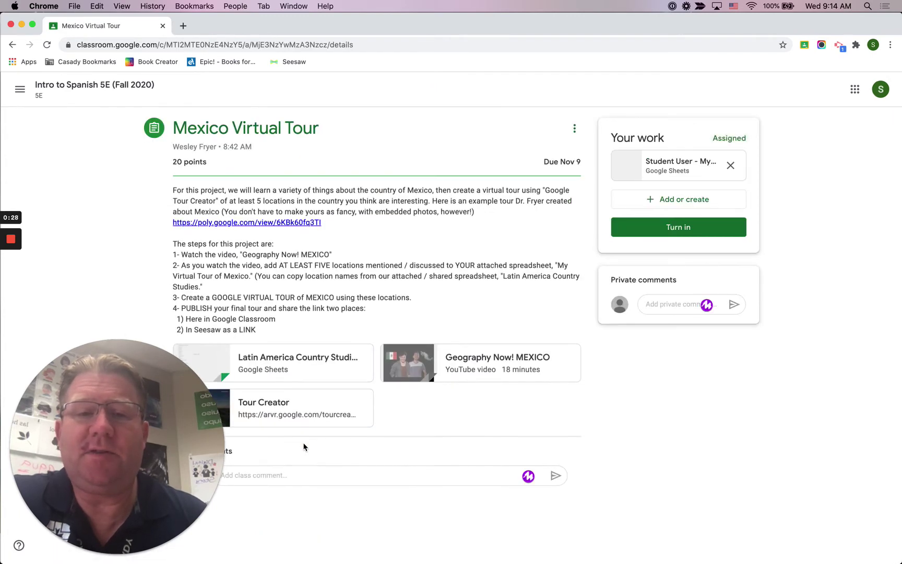
pyautogui.click(682, 166)
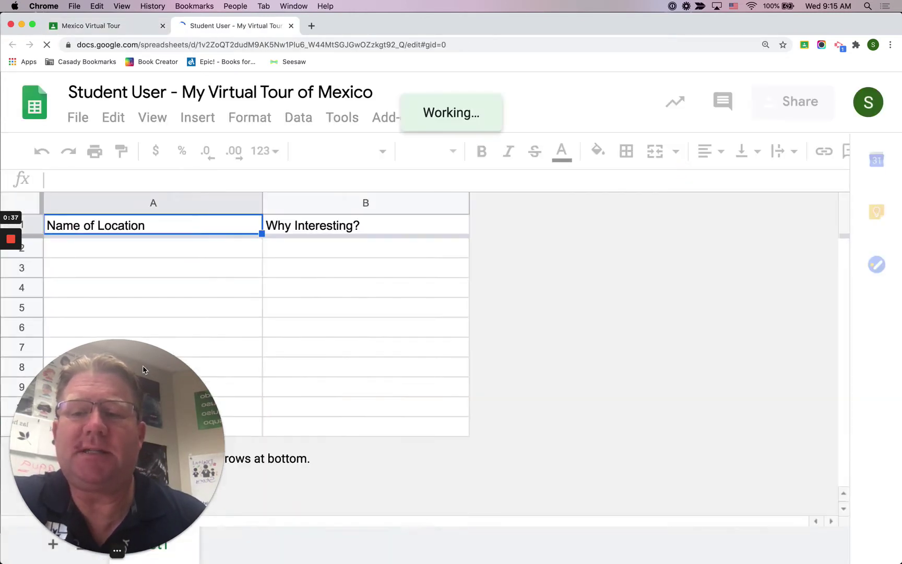
pyautogui.moveTo(172, 434); pyautogui.dragTo(839, 434)
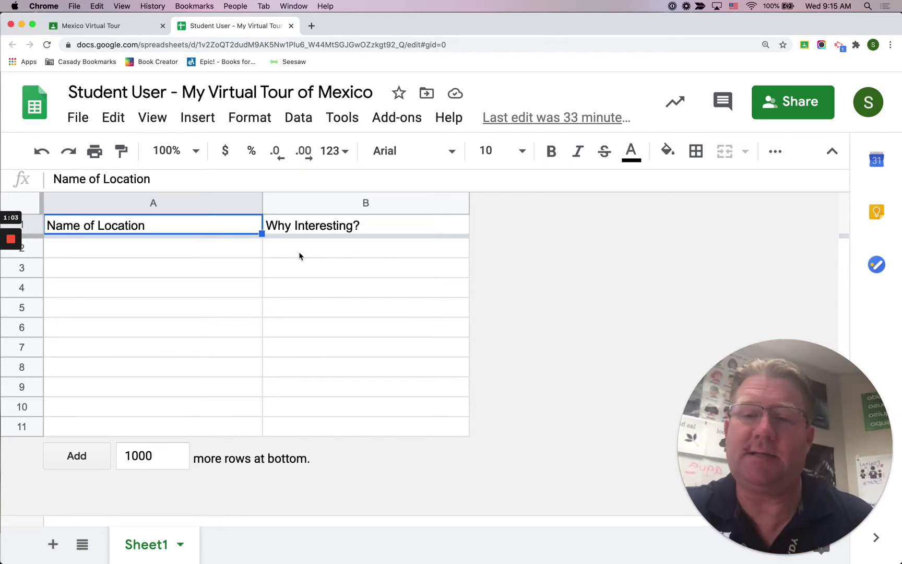
# Return to the assignment, preview the attached "Geography Now! MEXICO" video briefly, and close it
pyautogui.click(121, 25)
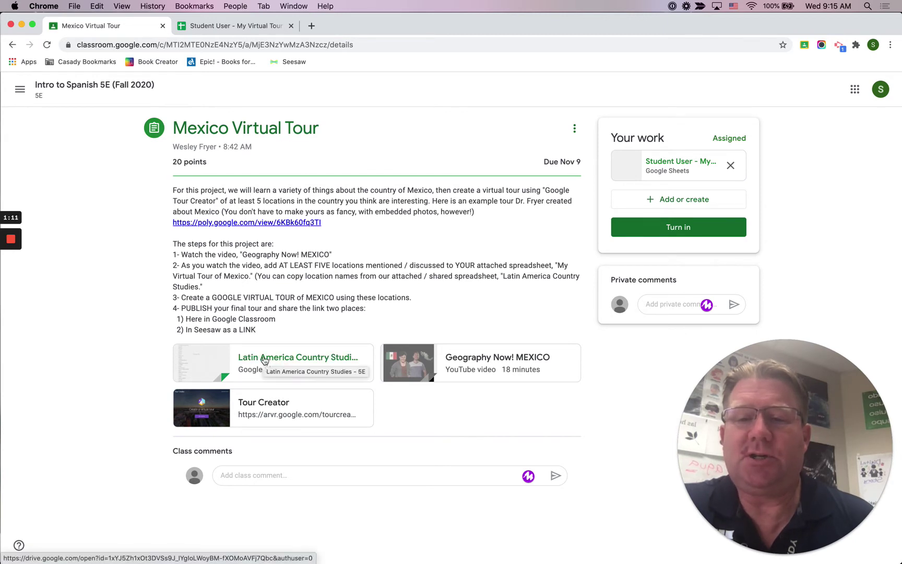
pyautogui.click(495, 362)
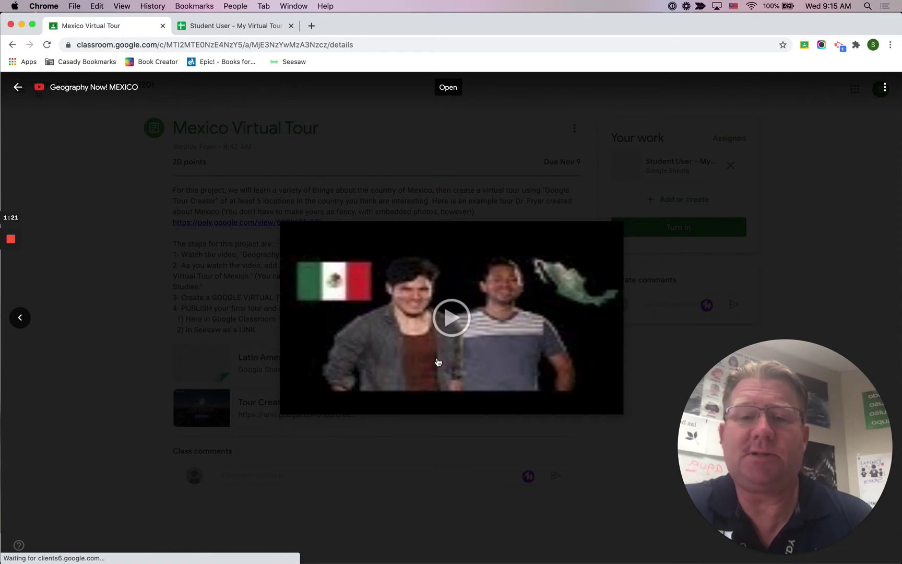
pyautogui.click(383, 326)
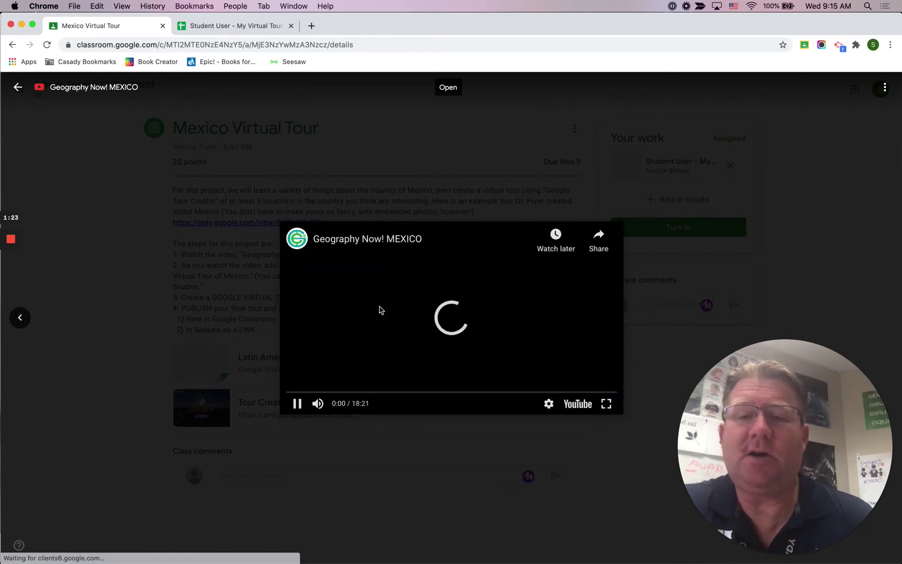
pyautogui.click(298, 403)
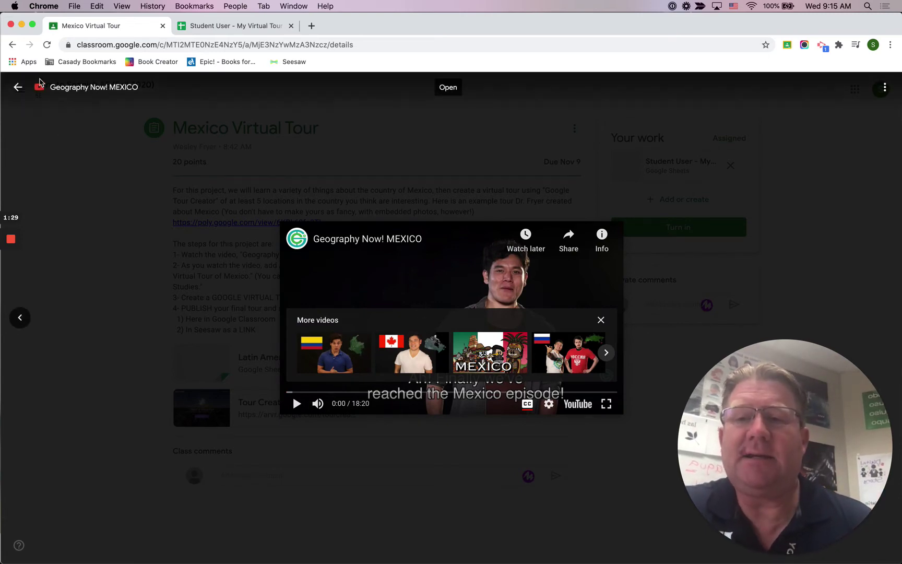
pyautogui.click(19, 87)
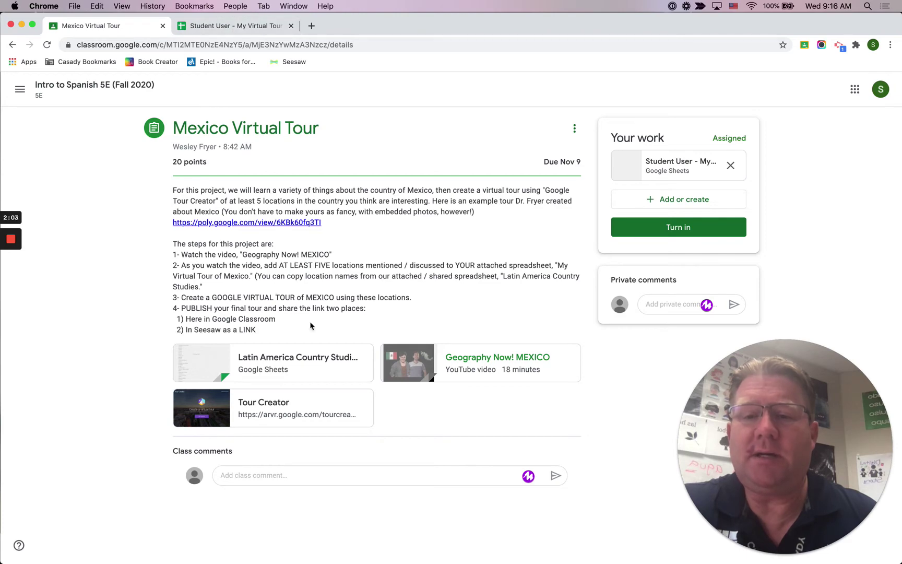
# Open the assignment's shared Latin America Country Studies spreadsheet and look through its list of Mexico locations
pyautogui.click(283, 362)
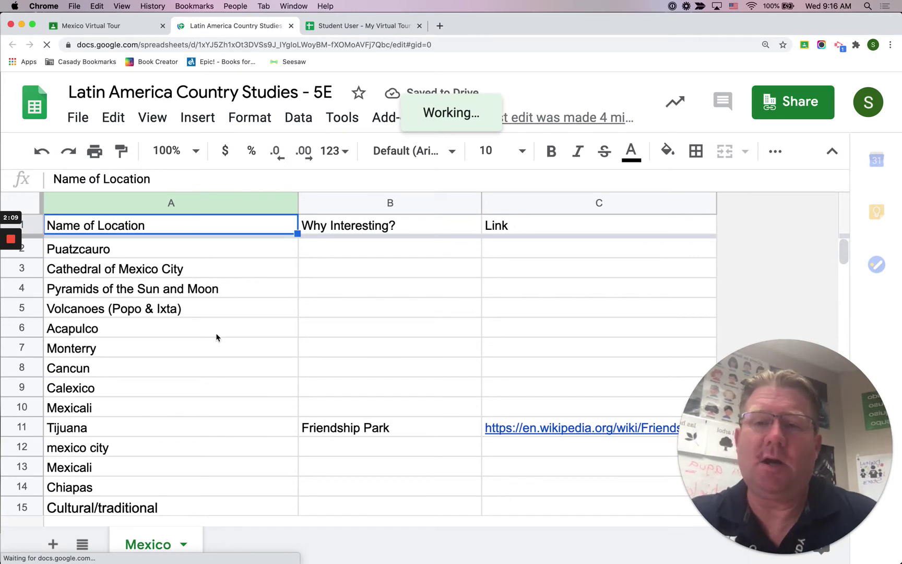
pyautogui.scroll(-6, 226, 374)
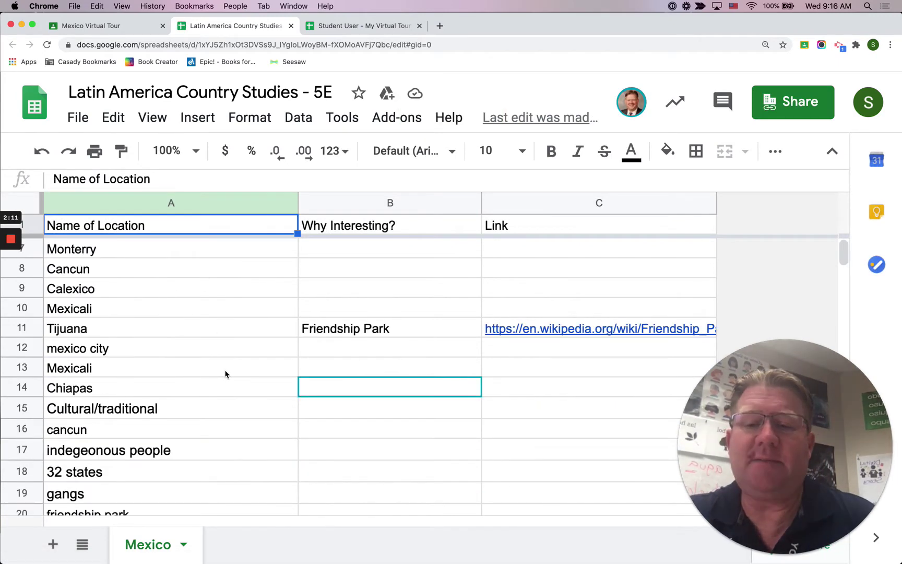
pyautogui.scroll(-8, 226, 373)
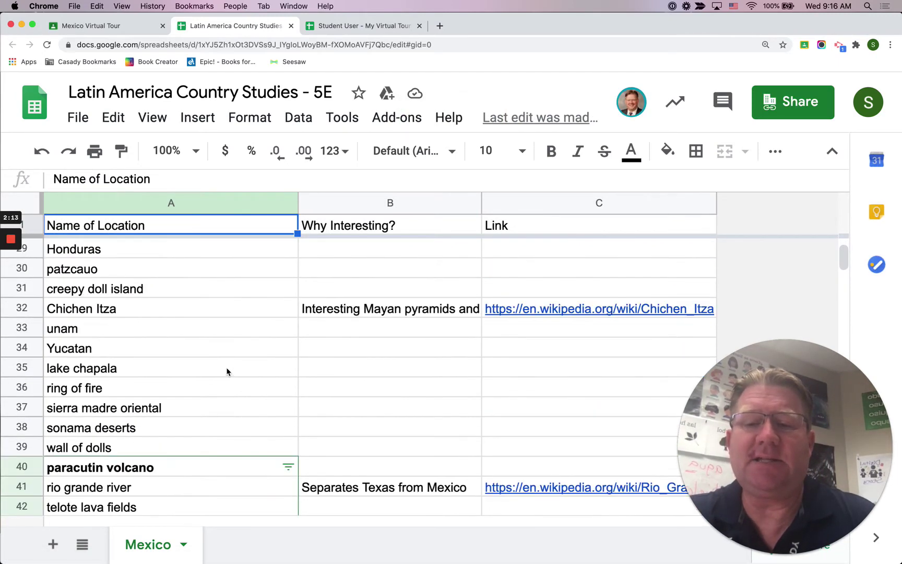
pyautogui.scroll(-2, 227, 370)
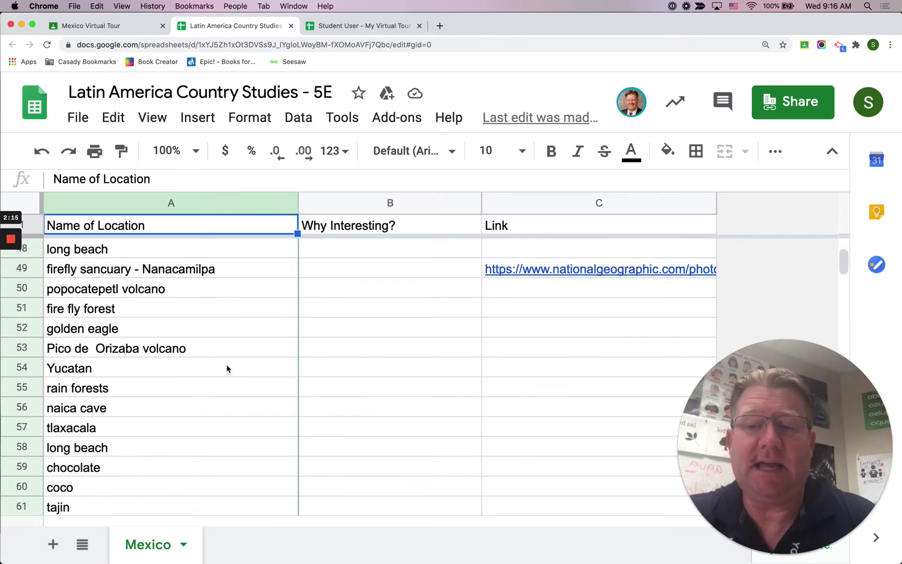
pyautogui.scroll(-1, 227, 368)
pyautogui.scroll(15, 210, 378)
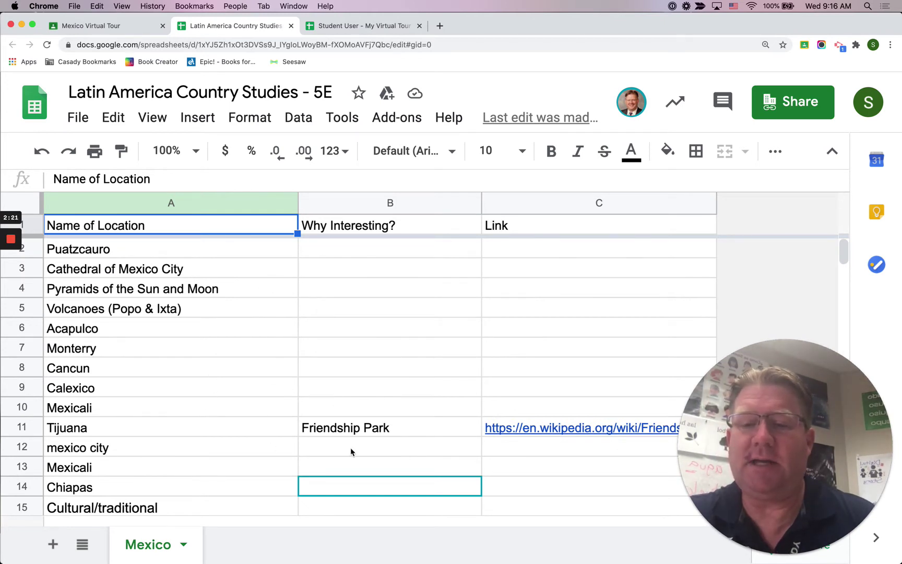
# Copy "Friendship Park" from the Tijuana row of the shared spreadsheet into cell A2 of the "My Virtual Tour of Mexico" spreadsheet
pyautogui.click(343, 428)
pyautogui.press('super+c')
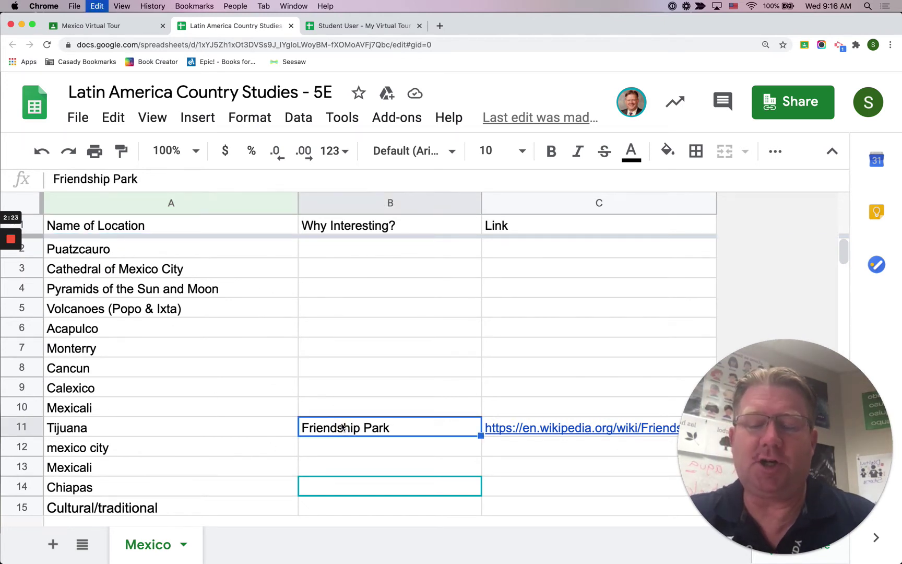
pyautogui.click(338, 29)
pyautogui.click(146, 254)
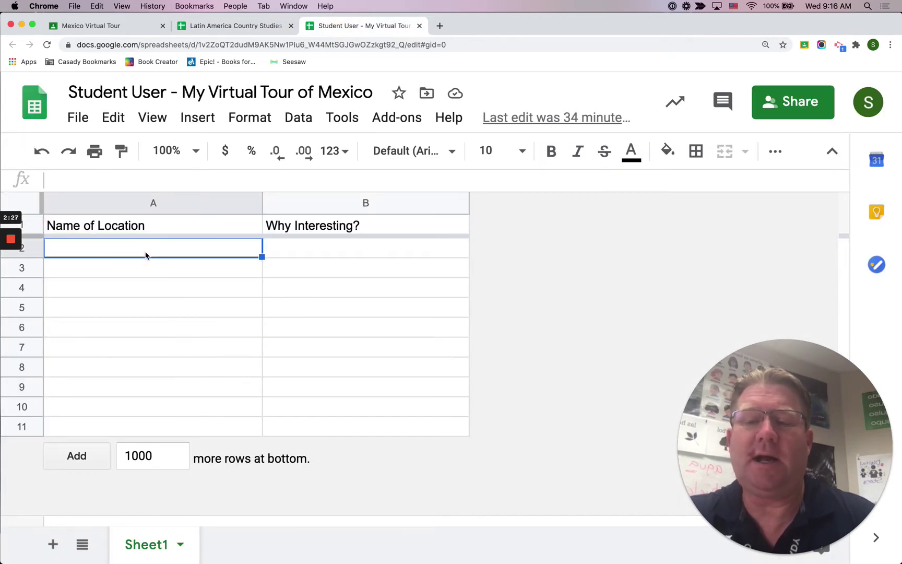
pyautogui.press('super+v')
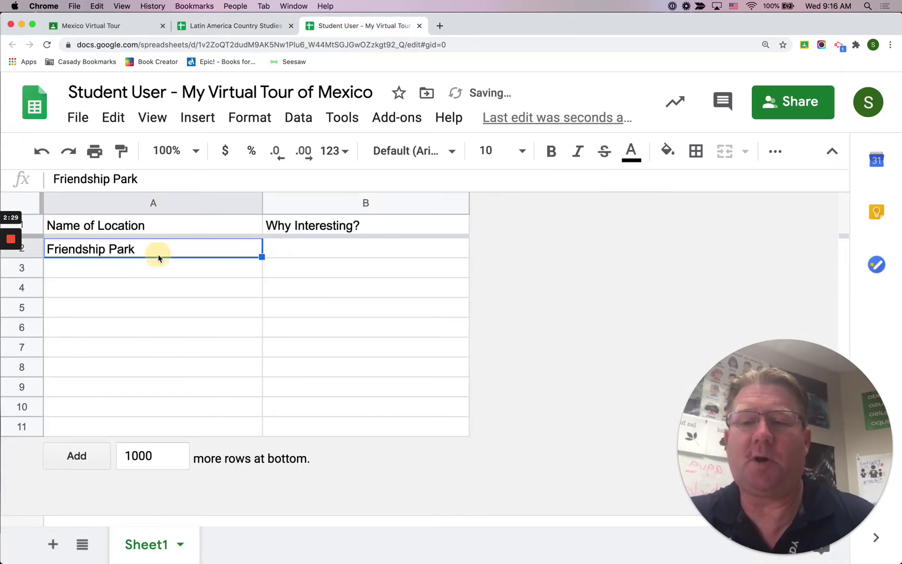
# Extend the location name in cell A2 to read "Friendship Park, Tijuana and San Diego"
pyautogui.doubleClick(157, 250)
pyautogui.write(', Ti')
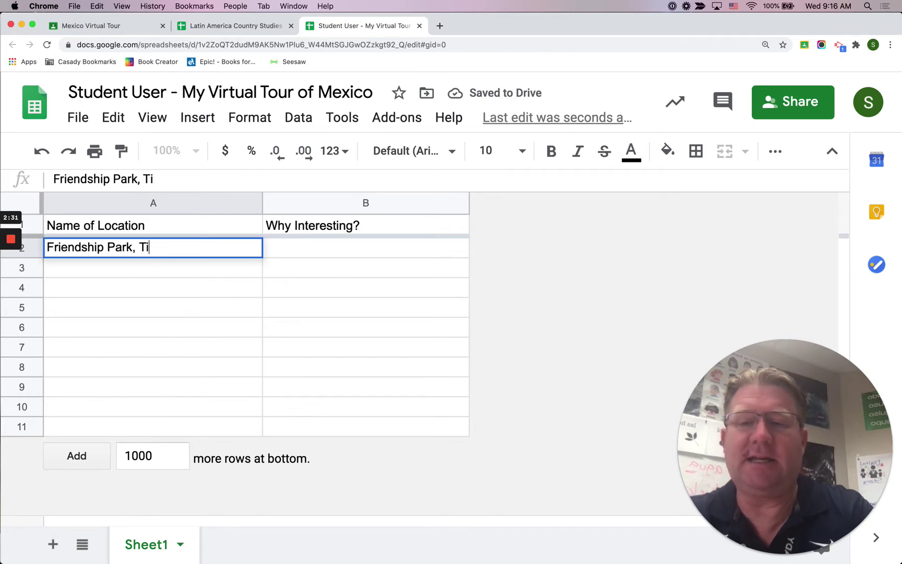
pyautogui.write('jana')
pyautogui.press('BackSpace')
pyautogui.press('BackSpace')
pyautogui.press('BackSpace')
pyautogui.write('u')
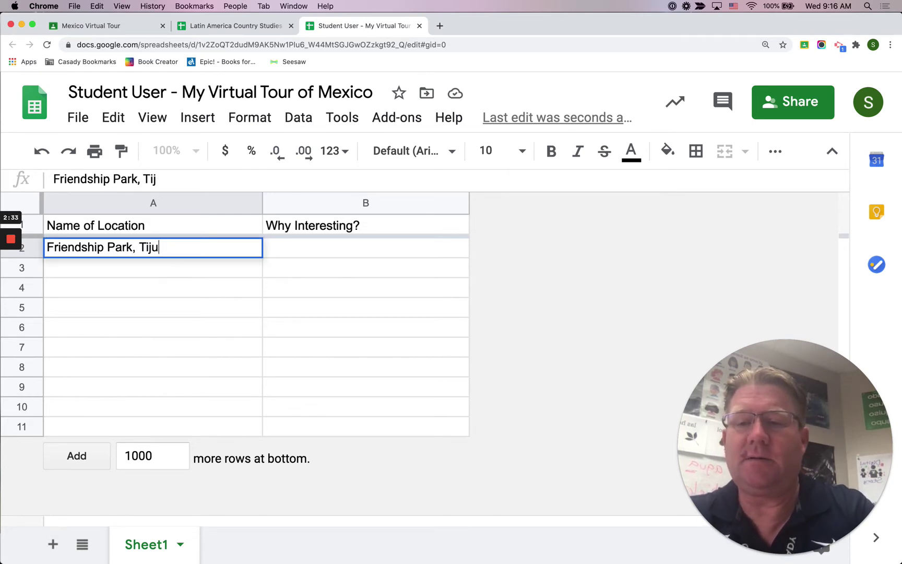
pyautogui.write('ana and San Diego')
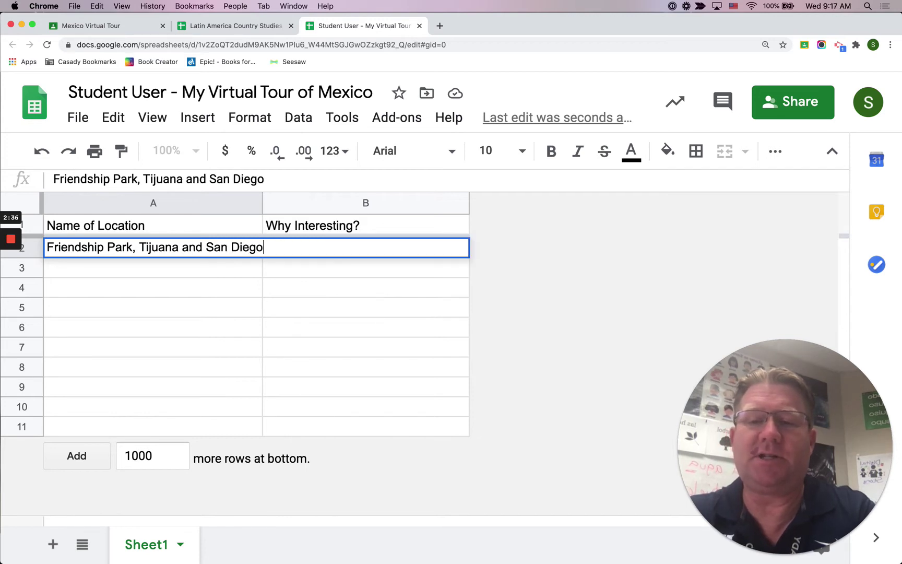
pyautogui.press('Return')
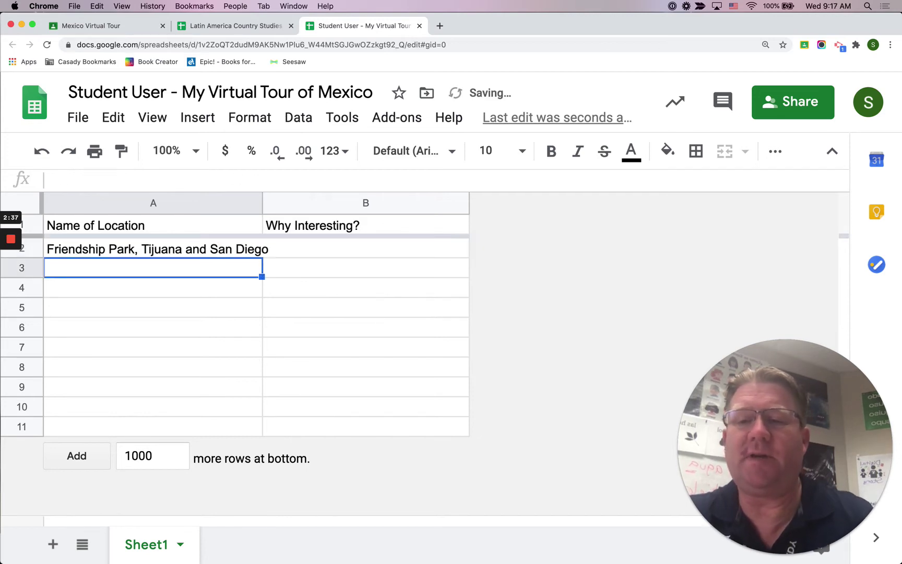
# Copy "hidden beach - Islas Marietas" from the shared Latin America Country Studies spreadsheet into cell A3 of the "My Virtual Tour of Mexico" spreadsheet
pyautogui.click(238, 21)
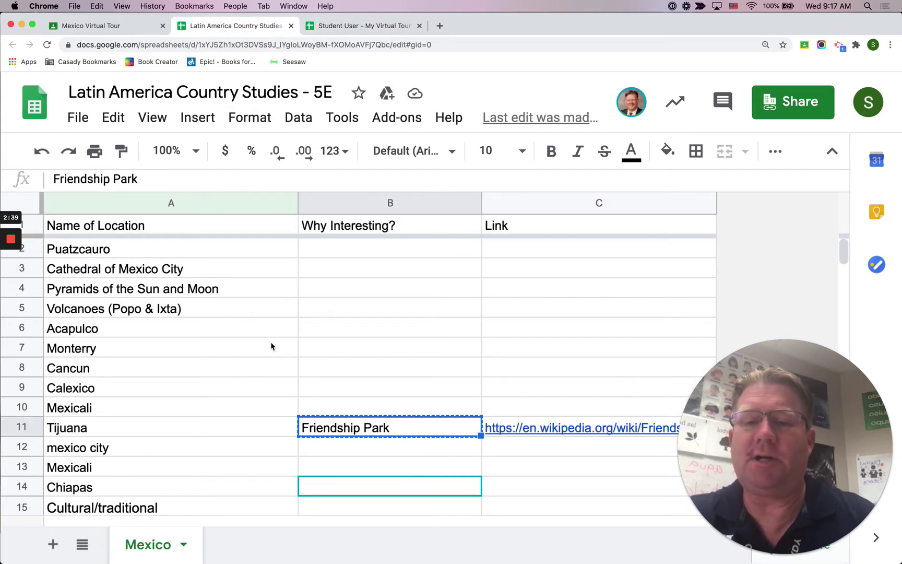
pyautogui.scroll(-6, 218, 334)
pyautogui.scroll(-3, 206, 368)
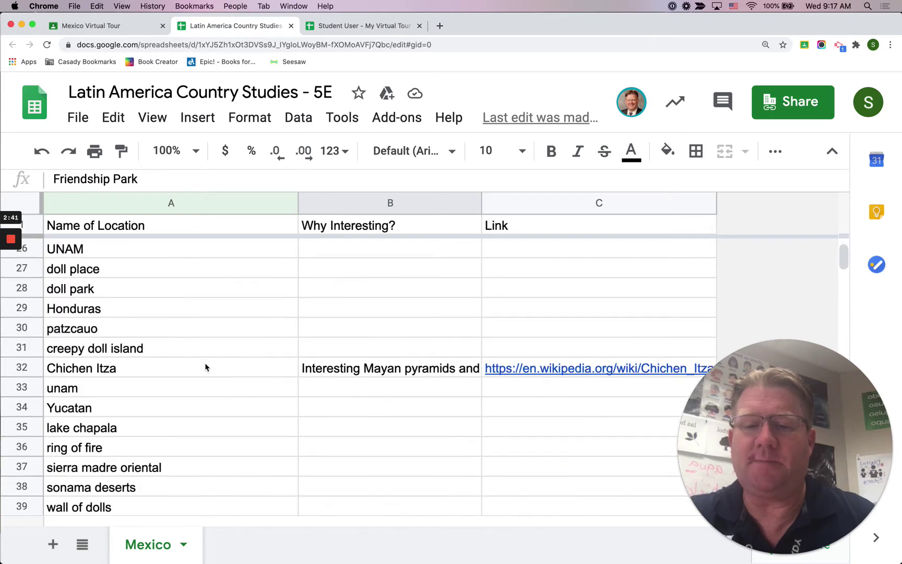
pyautogui.scroll(-5, 206, 369)
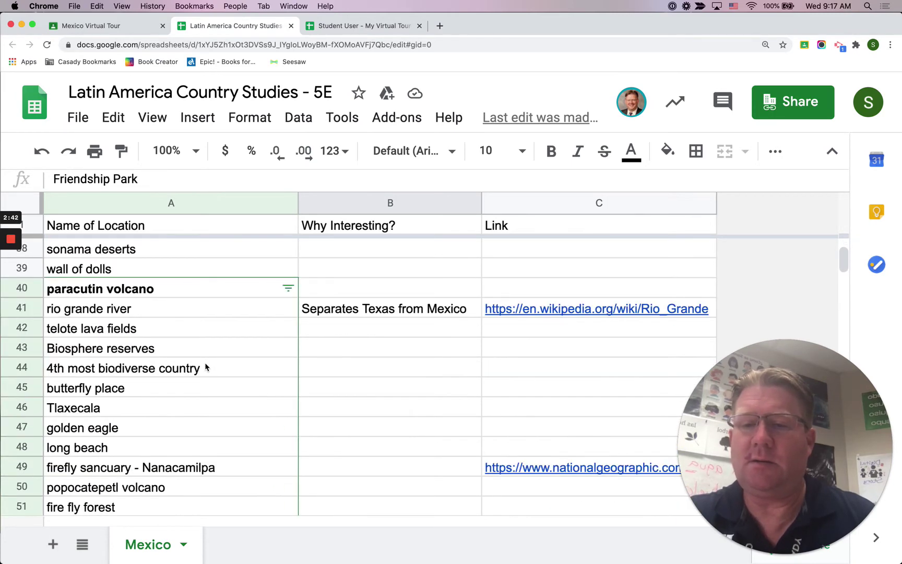
pyautogui.scroll(-2, 206, 368)
pyautogui.scroll(-5, 206, 368)
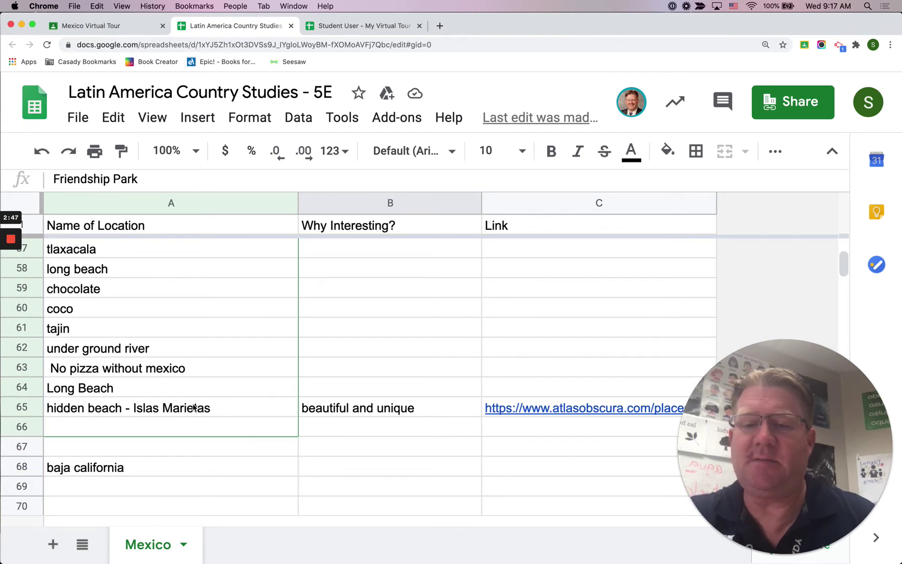
pyautogui.click(189, 409)
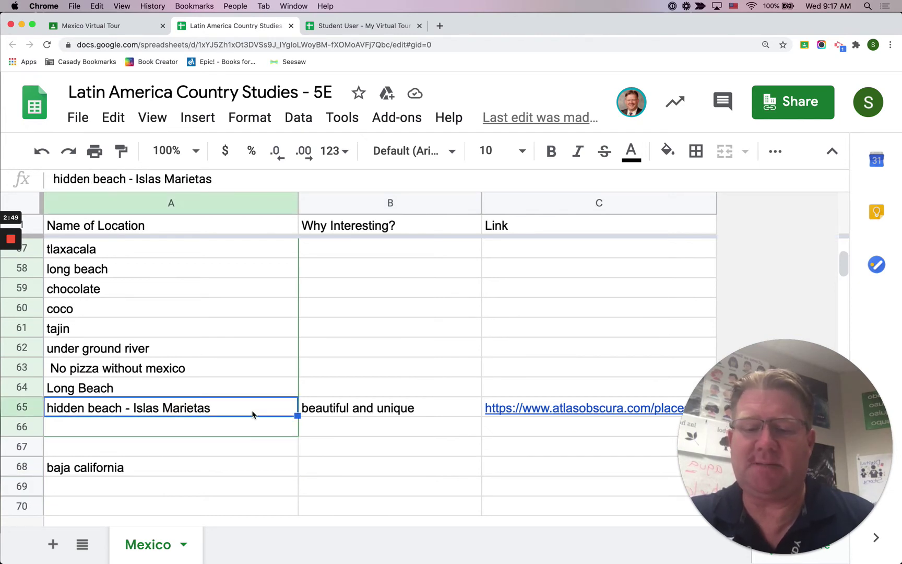
pyautogui.press('super+c')
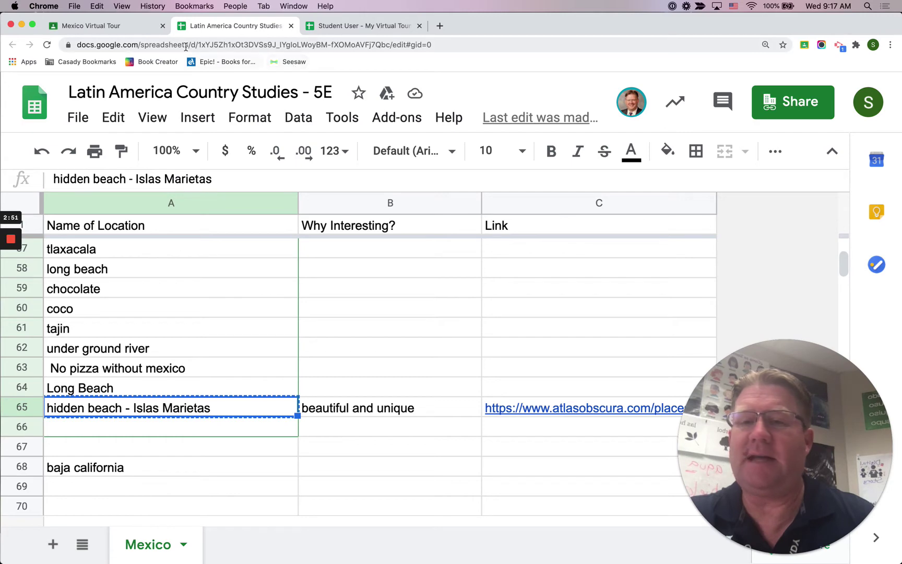
pyautogui.click(361, 26)
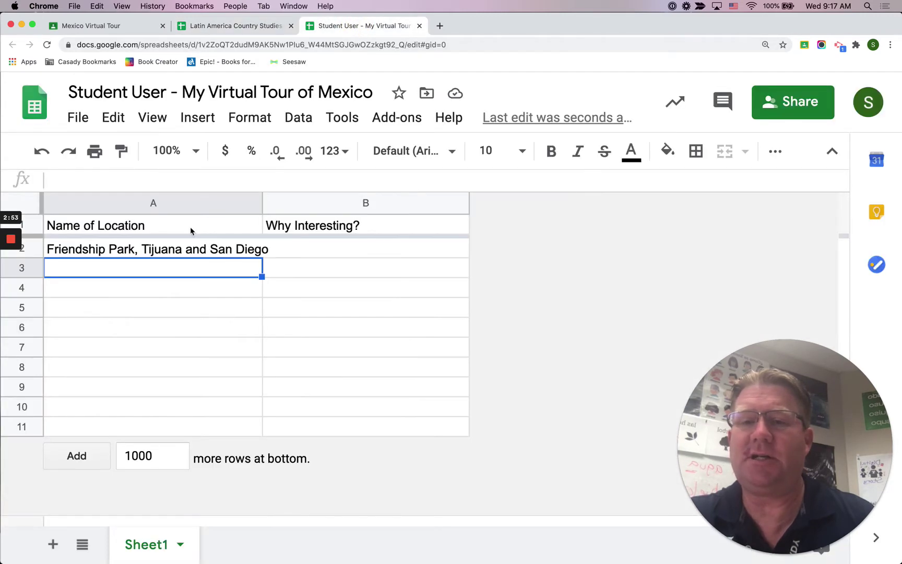
pyautogui.press('super+v')
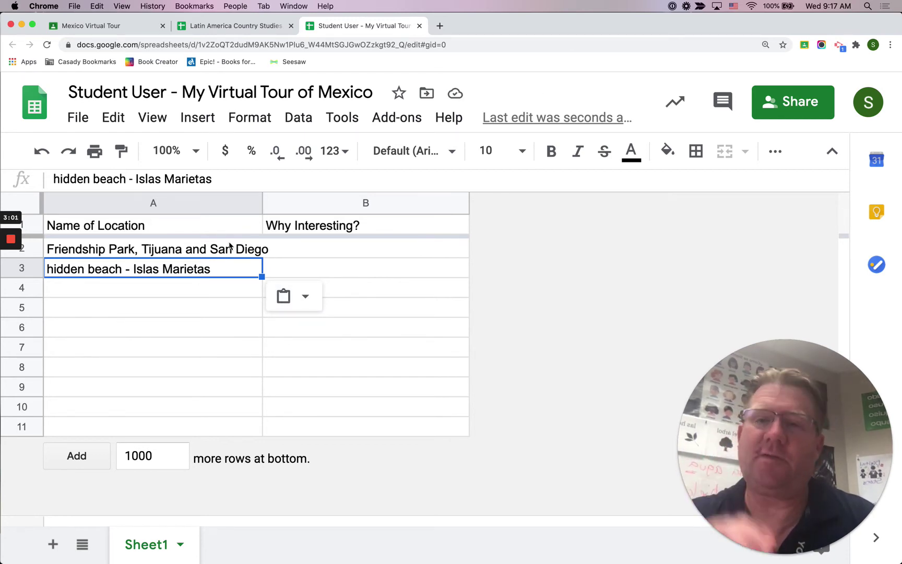
# Launch Tour Creator from the Mexico Virtual Tour assignment and start a new tour titled "My Tour of Mexico"
pyautogui.click(219, 26)
pyautogui.click(130, 31)
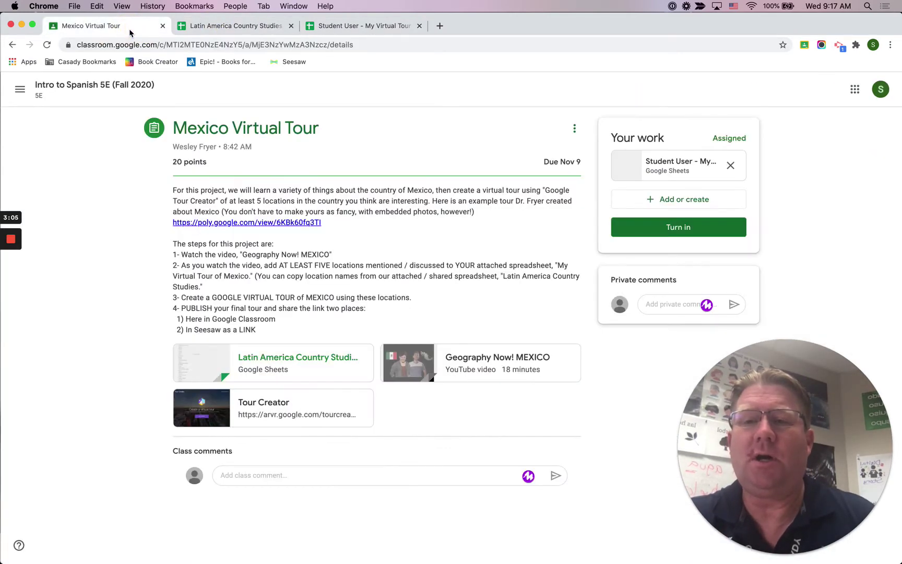
pyautogui.click(274, 411)
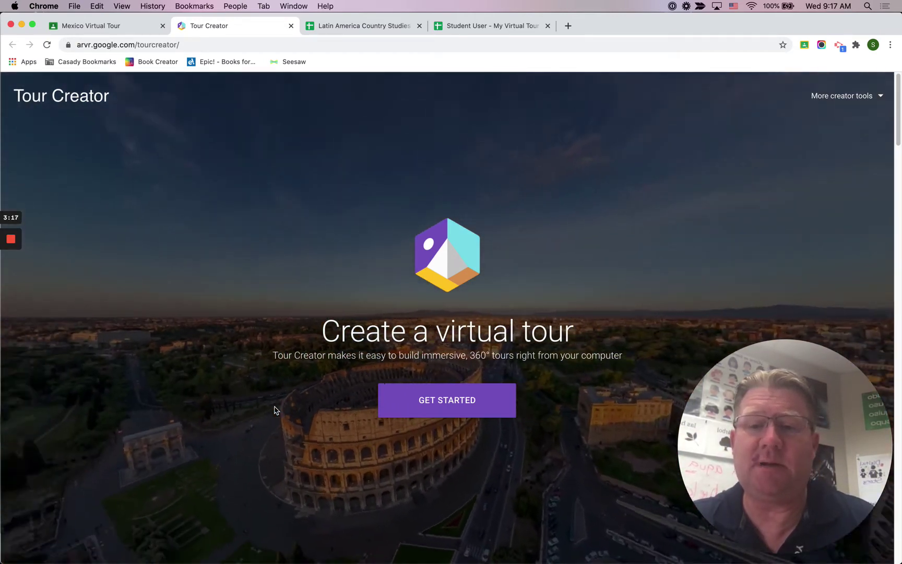
pyautogui.click(443, 400)
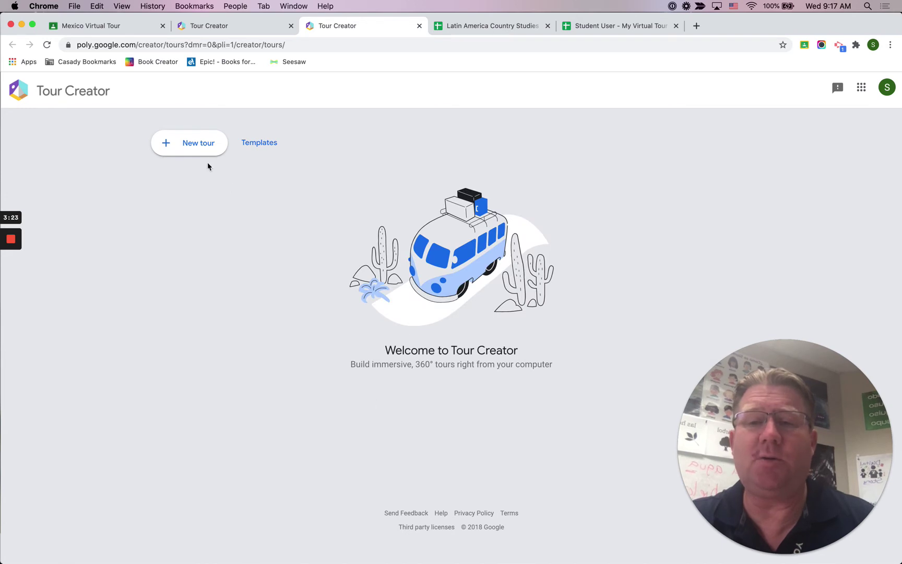
pyautogui.click(199, 150)
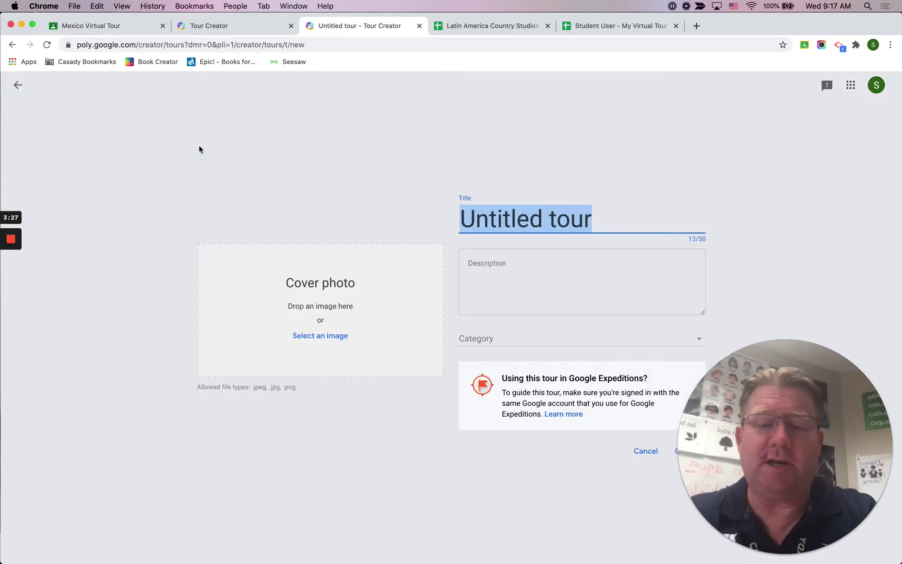
pyautogui.write('My Tour of Mexico')
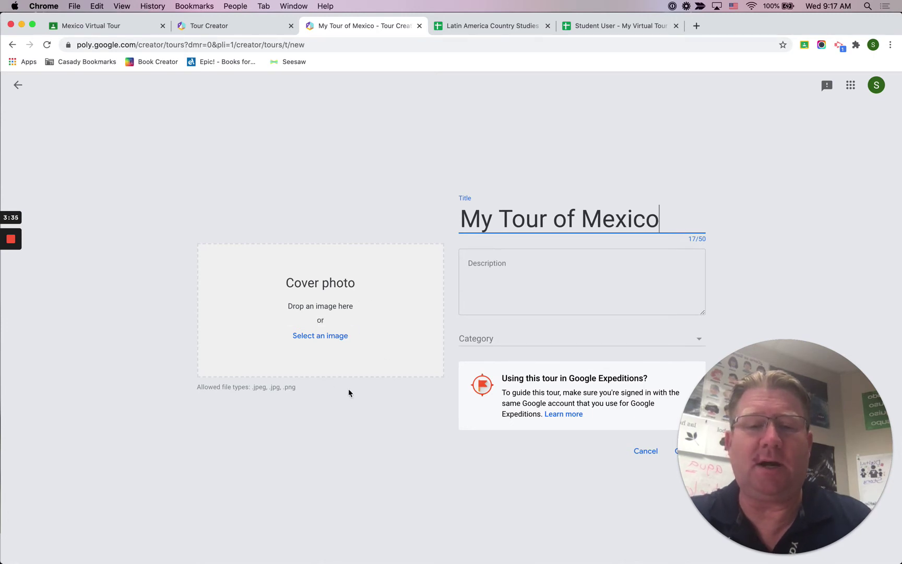
# Create the "My Tour of Mexico" tour with no cover photo, description or category
pyautogui.moveTo(804, 381); pyautogui.dragTo(203, 415)
pyautogui.click(683, 450)
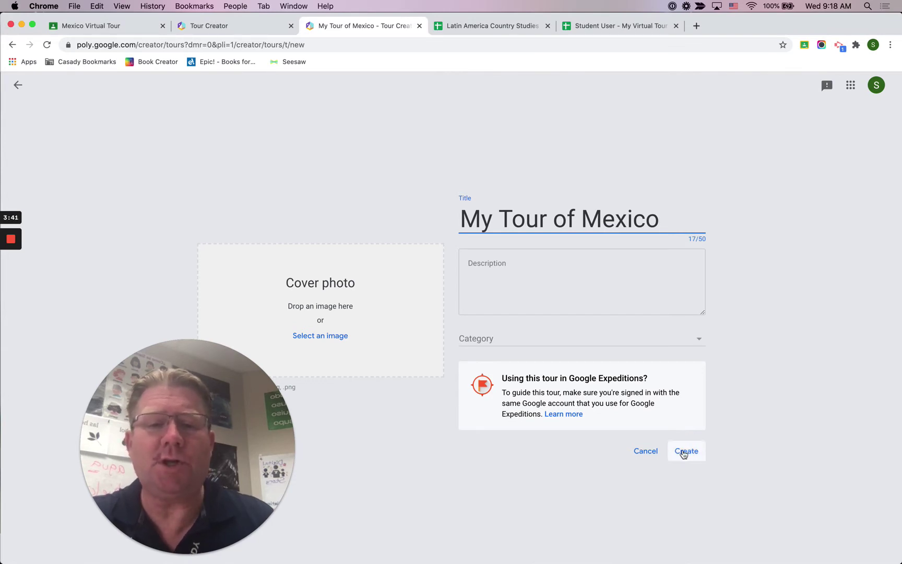
pyautogui.click(683, 450)
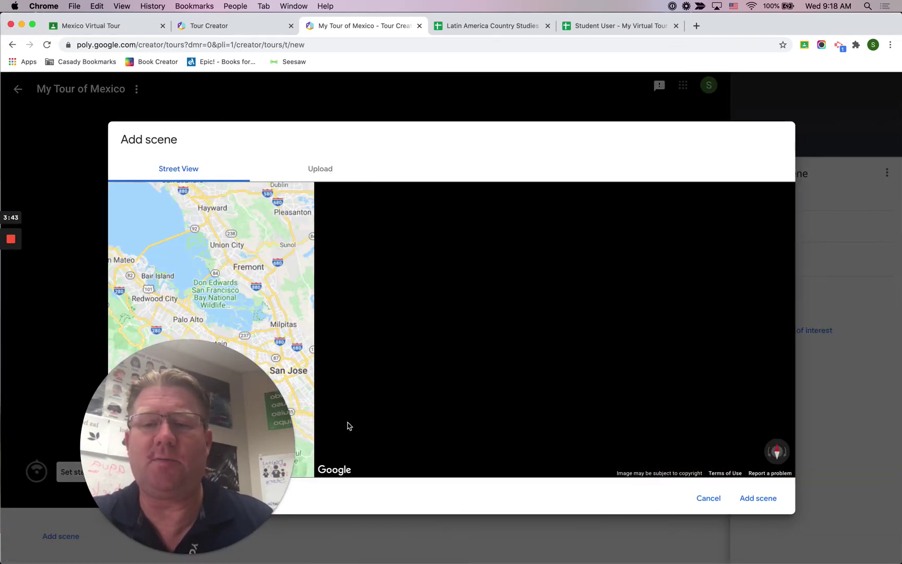
pyautogui.moveTo(223, 381); pyautogui.dragTo(818, 443)
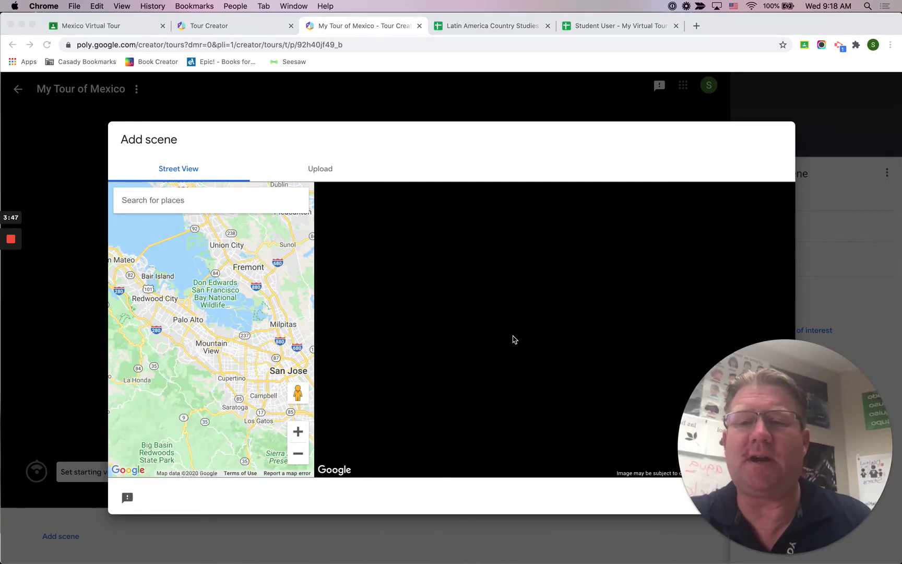
# Copy "Islas Marietas" from cell A3 of the "My Virtual Tour of Mexico" spreadsheet and load Islas Marietas, Mexico in the new scene's Street View search
pyautogui.click(503, 28)
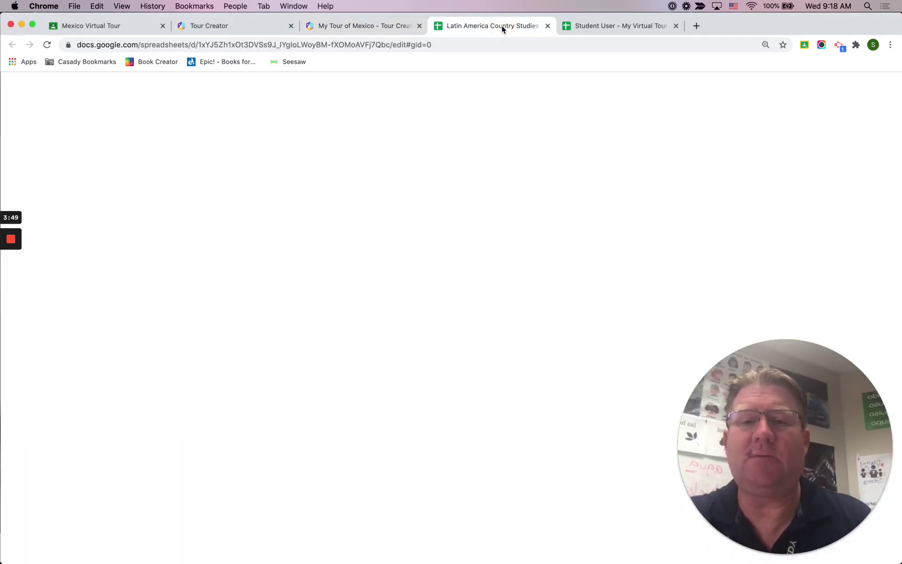
pyautogui.click(608, 27)
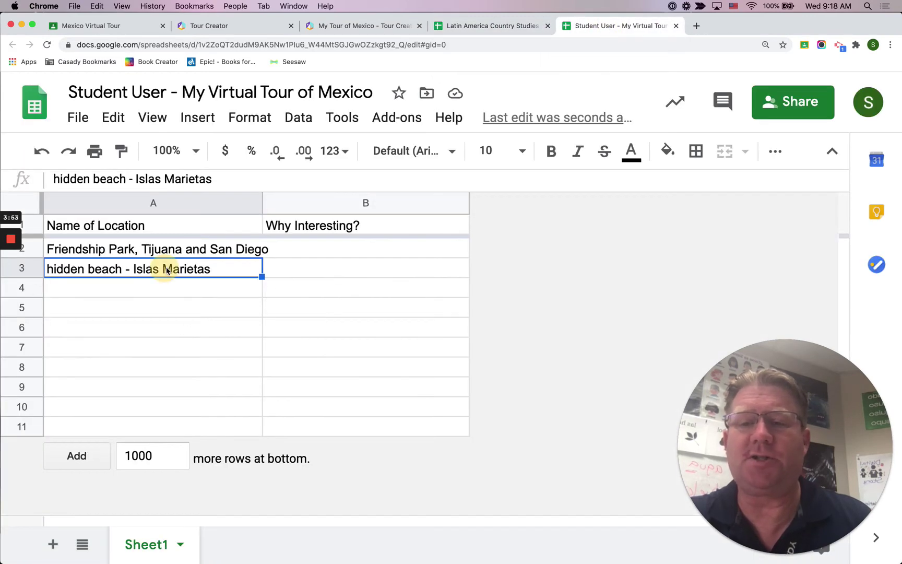
pyautogui.doubleClick(167, 271)
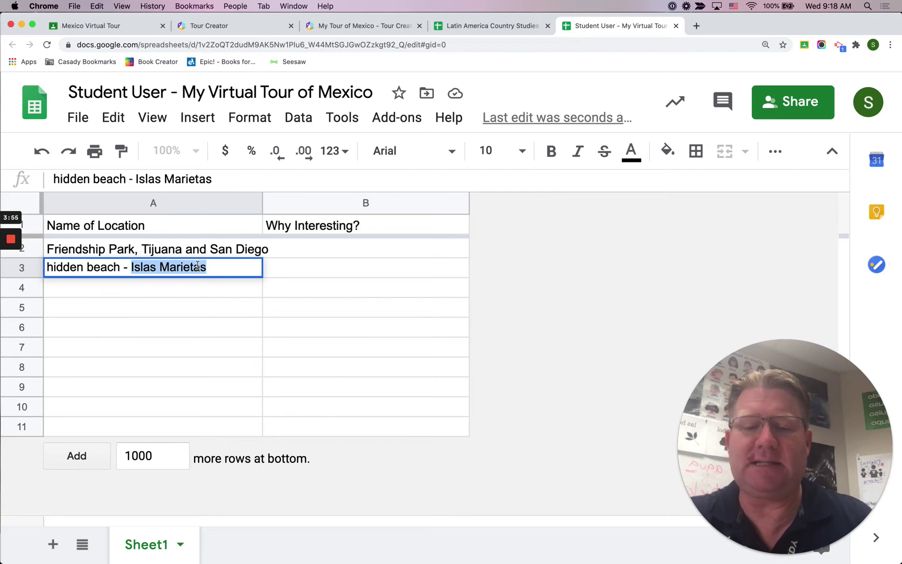
pyautogui.click(351, 29)
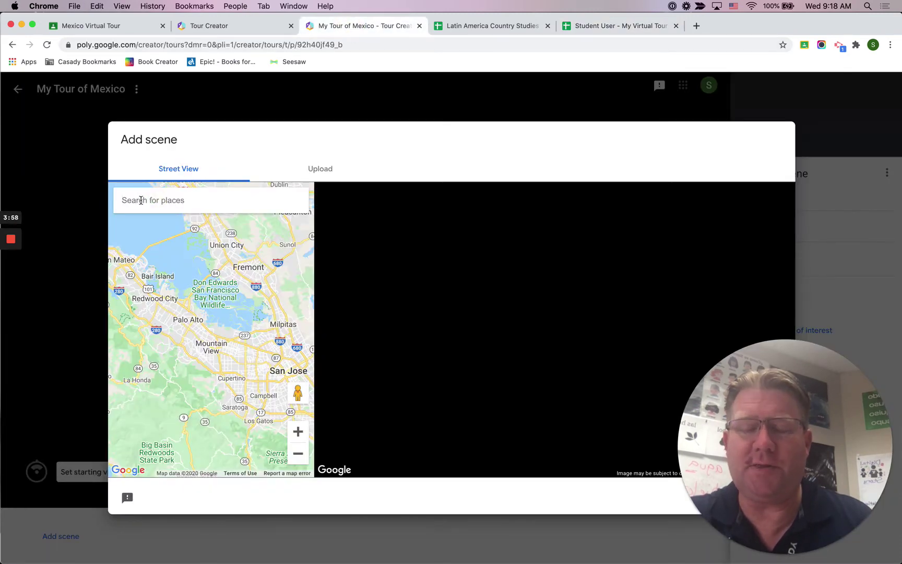
pyautogui.write('Islas Marietas')
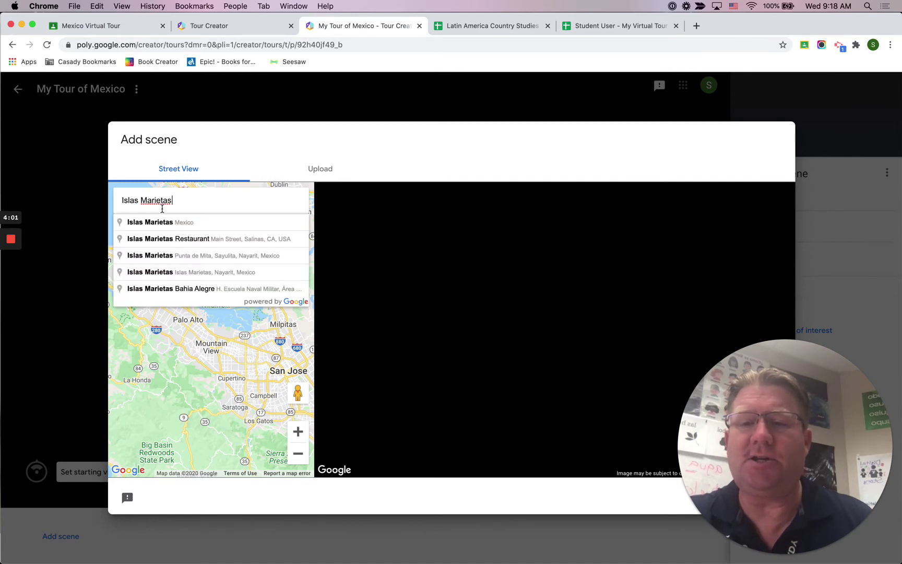
pyautogui.click(156, 224)
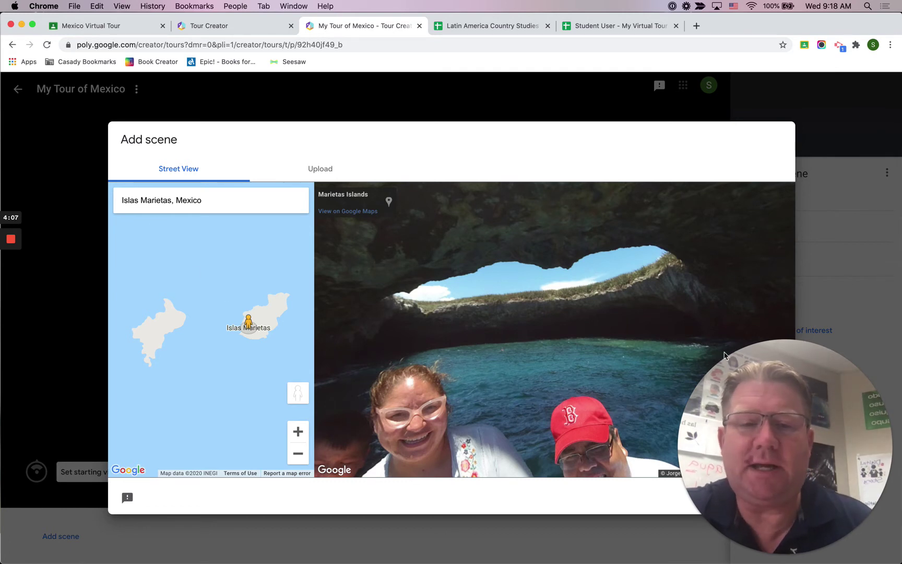
# Look around the Marietas Islands Street View panorama in all directions to judge whether it suits the scene
pyautogui.moveTo(793, 401); pyautogui.dragTo(160, 477)
pyautogui.click(571, 314)
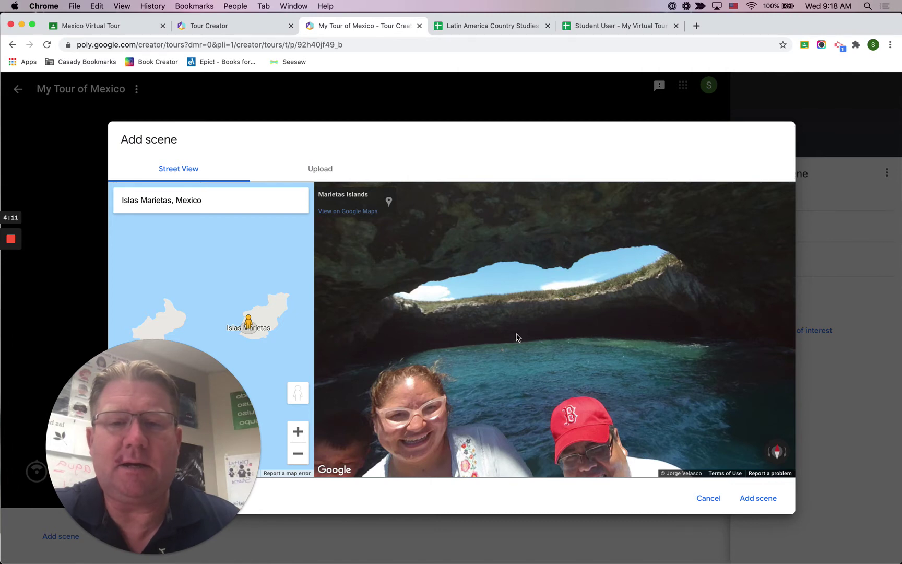
pyautogui.moveTo(517, 337); pyautogui.dragTo(730, 291)
pyautogui.moveTo(555, 286); pyautogui.dragTo(773, 261)
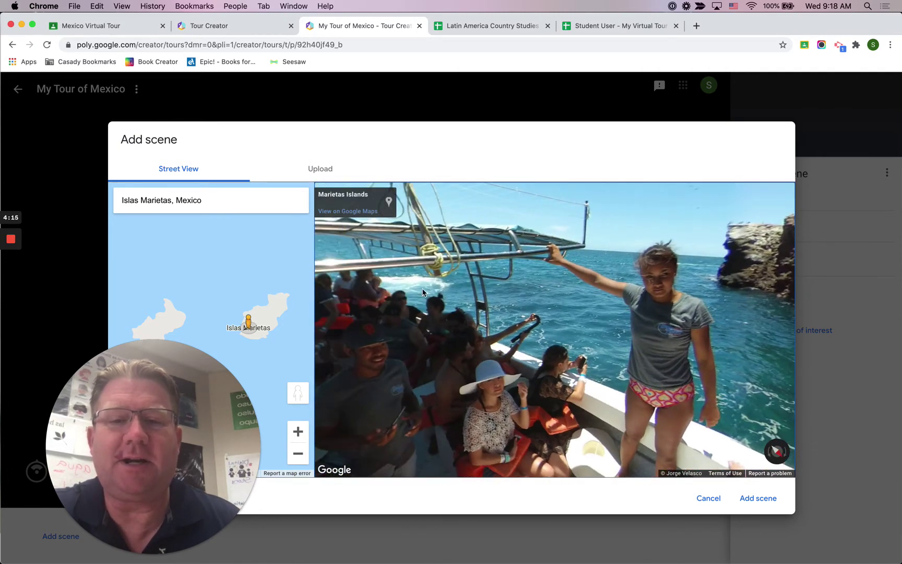
pyautogui.moveTo(482, 290); pyautogui.dragTo(697, 283)
pyautogui.moveTo(559, 299); pyautogui.dragTo(736, 295)
pyautogui.moveTo(396, 288); pyautogui.dragTo(663, 328)
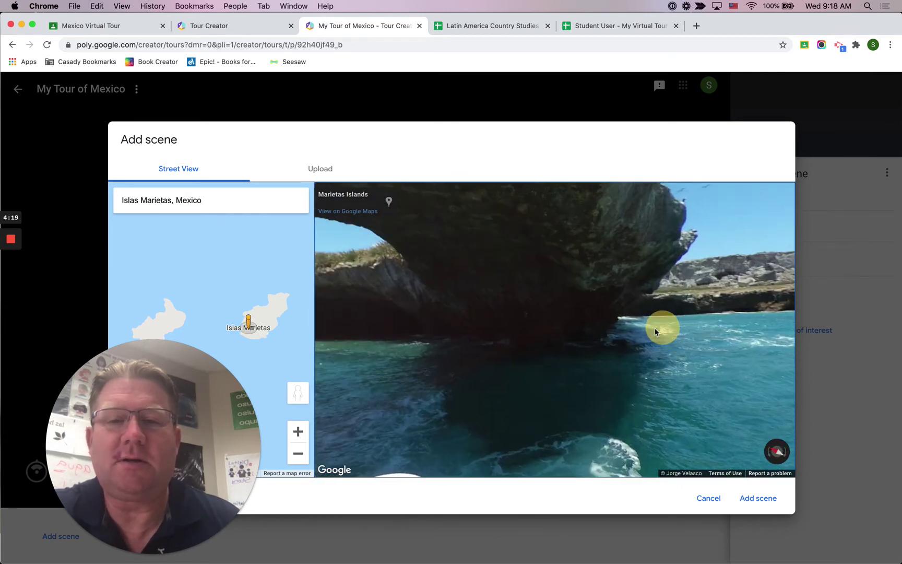
# Search the scene locations for "hidden beach" in Mexico and load the Marietas Islands, Hidden Beach, Tour, Snorkeling result
pyautogui.click(166, 200)
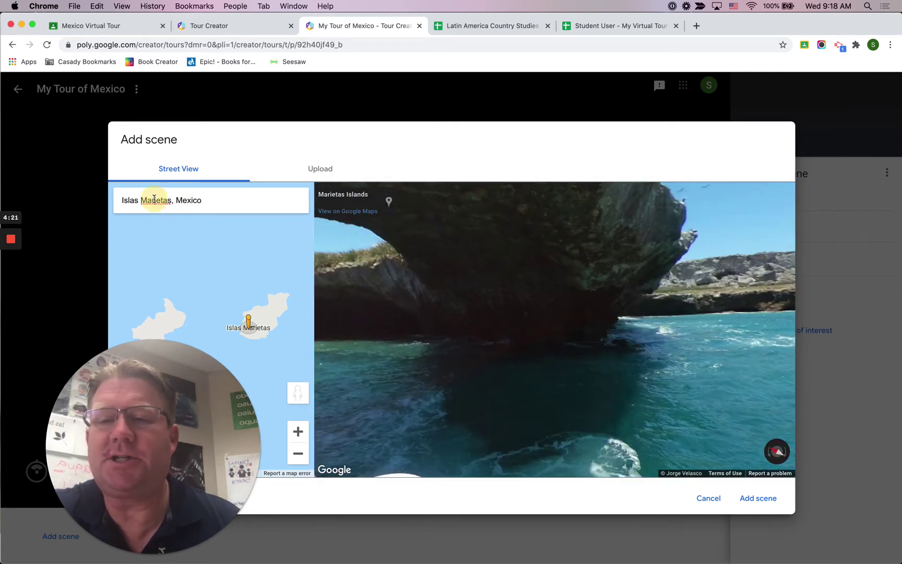
pyautogui.write('hidden be')
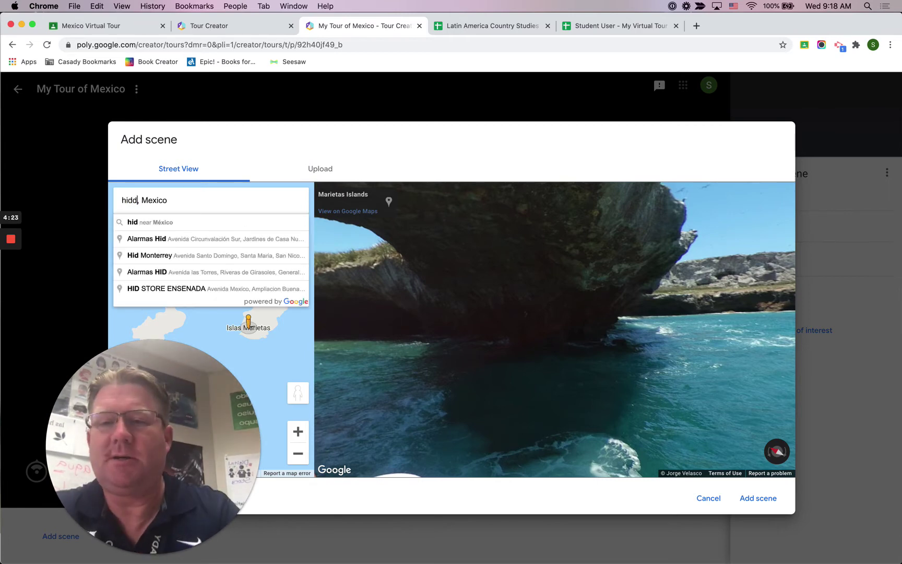
pyautogui.write('ach')
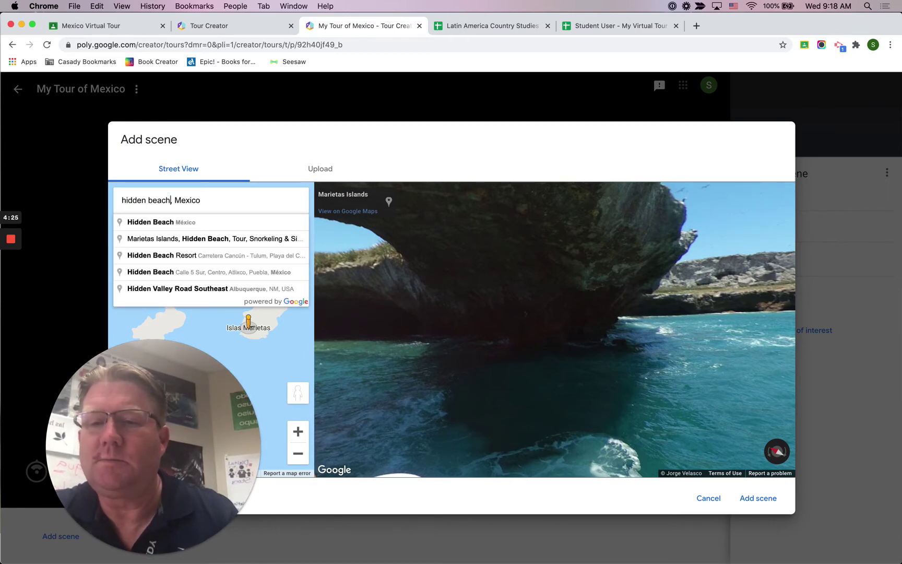
pyautogui.click(168, 240)
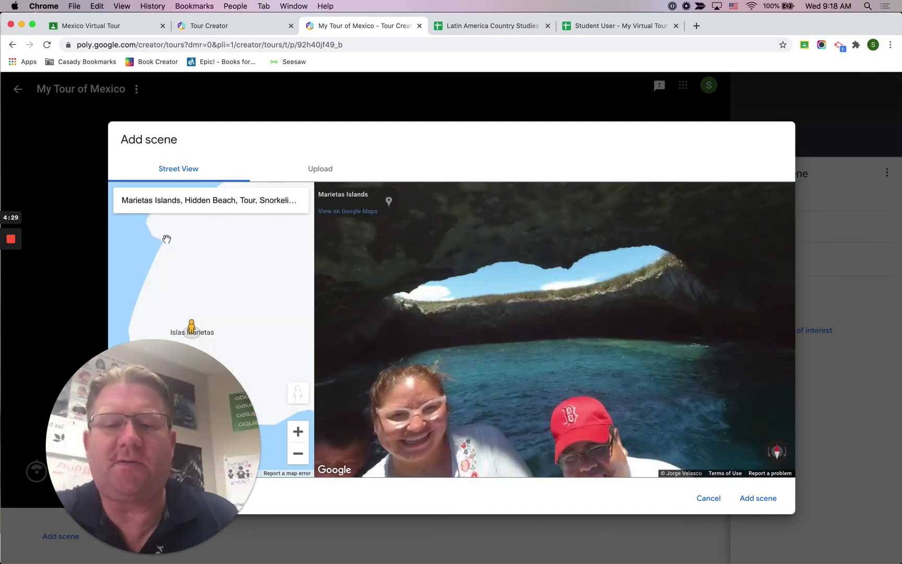
pyautogui.doubleClick(175, 202)
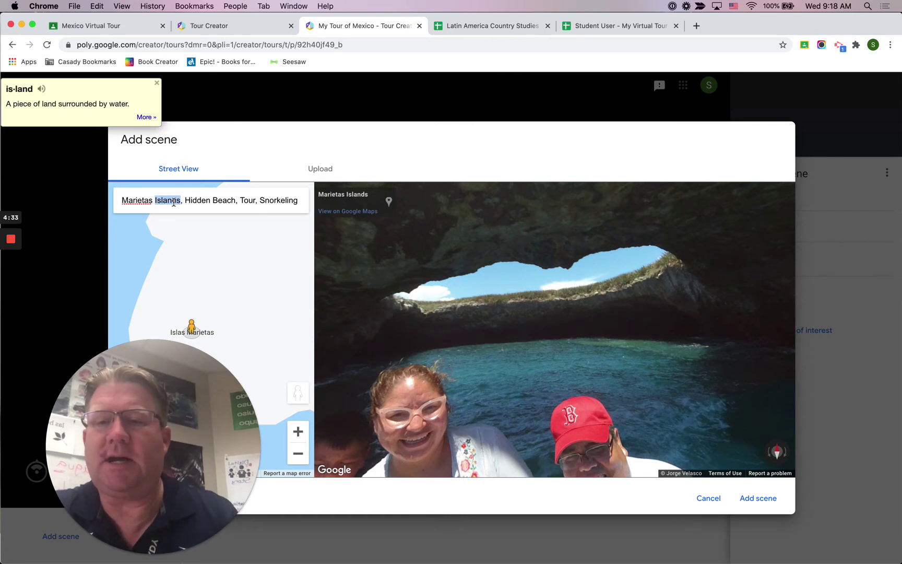
pyautogui.tripleClick(183, 202)
pyautogui.click(246, 286)
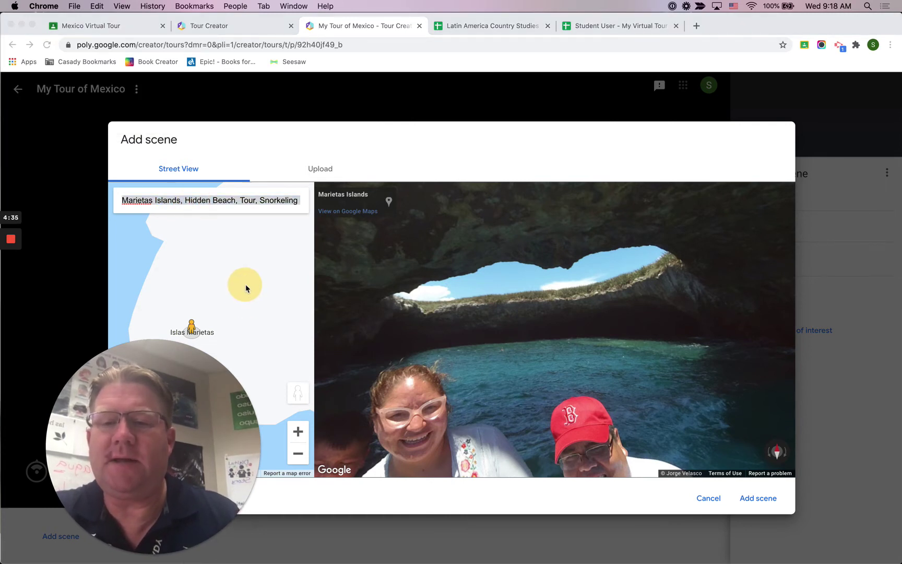
pyautogui.moveTo(199, 401); pyautogui.dragTo(668, 444)
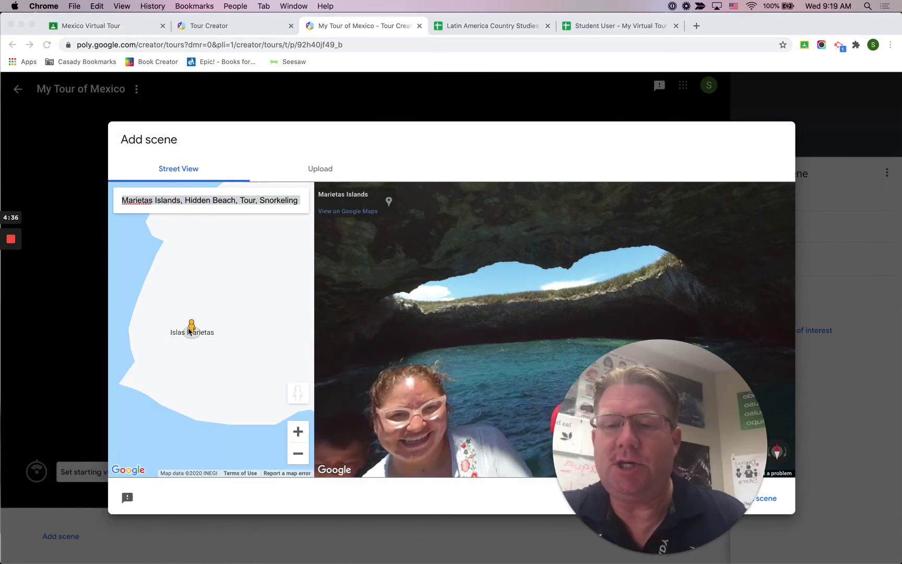
pyautogui.click(227, 327)
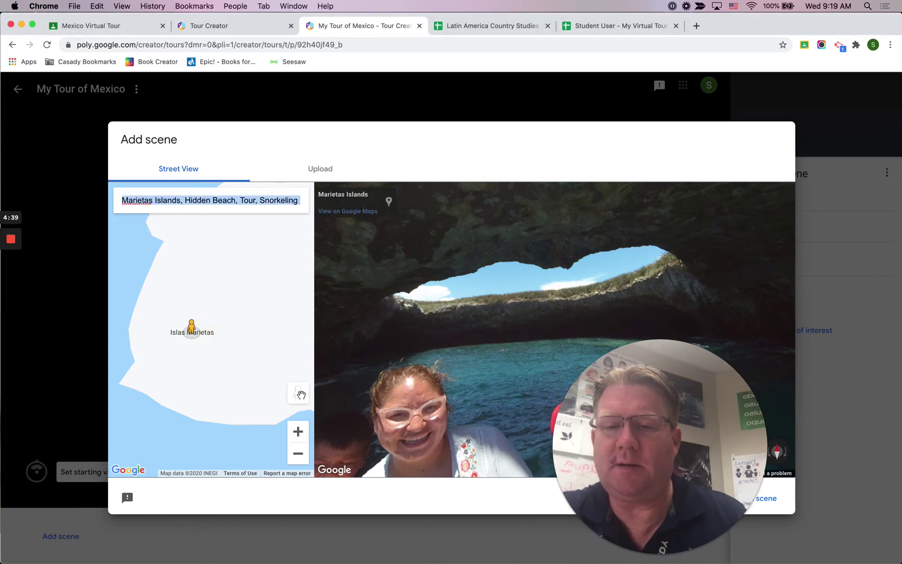
# Place the Street View figure at the northeastern tip of Islas Marietas and look around the panorama there
pyautogui.moveTo(301, 394); pyautogui.dragTo(229, 285)
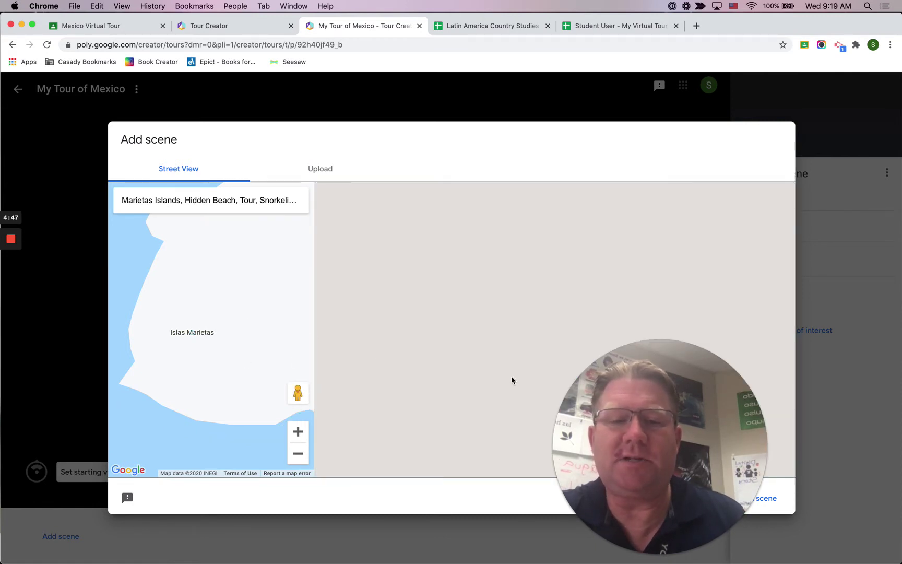
pyautogui.moveTo(267, 326); pyautogui.dragTo(246, 363)
pyautogui.click(298, 454)
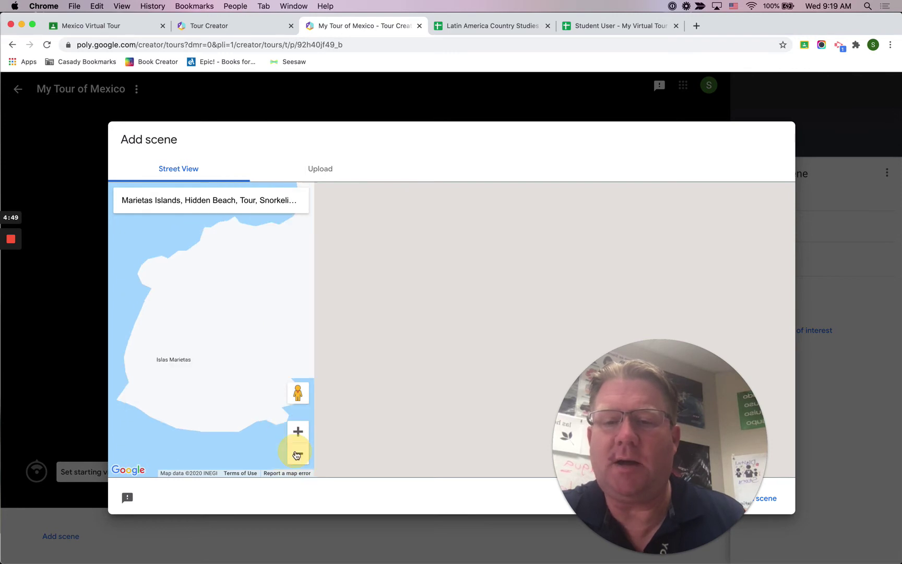
pyautogui.click(298, 453)
pyautogui.click(297, 454)
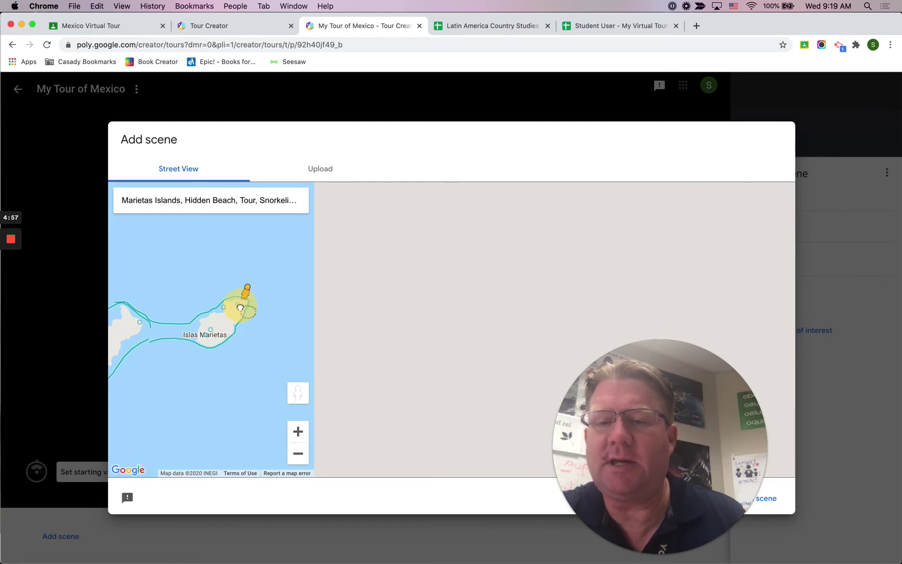
pyautogui.moveTo(239, 308); pyautogui.dragTo(240, 309)
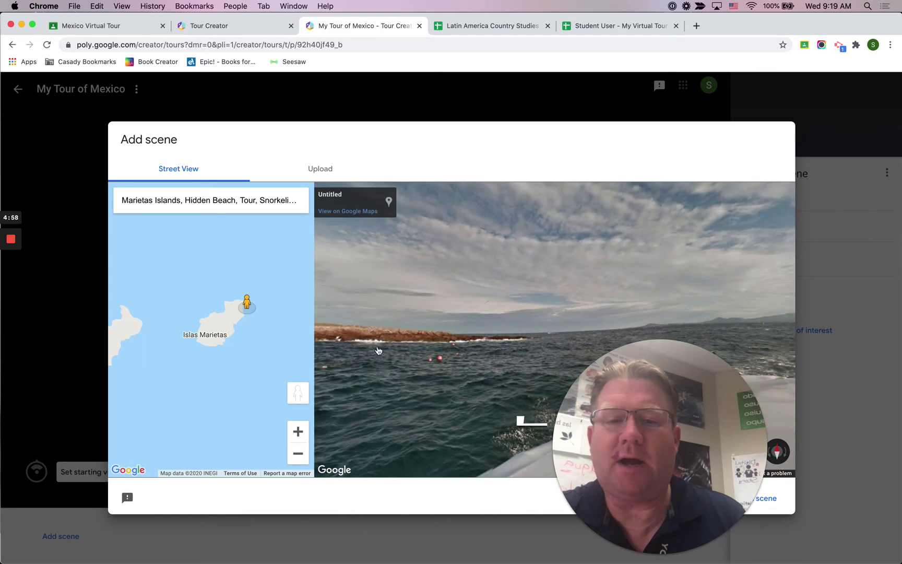
pyautogui.moveTo(593, 320); pyautogui.dragTo(359, 316)
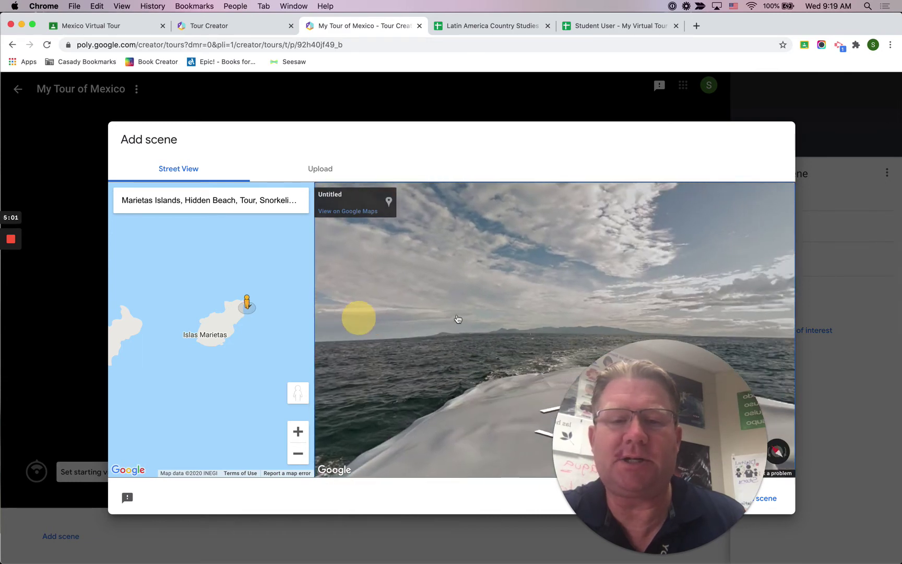
pyautogui.moveTo(518, 304); pyautogui.dragTo(381, 304)
pyautogui.moveTo(641, 301); pyautogui.dragTo(419, 303)
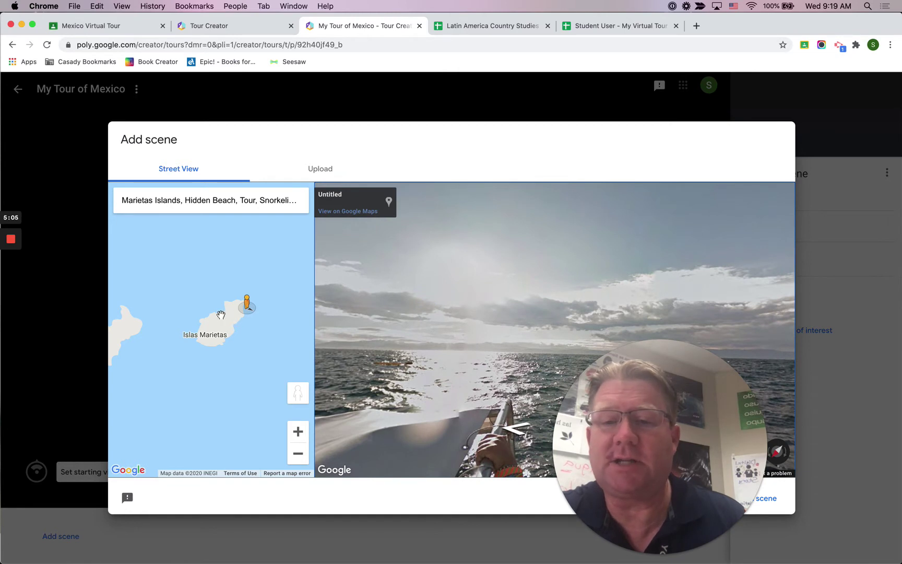
# Place the Street View figure on the north shore of Islas Marietas, just beside the Hidden Beach marker
pyautogui.click(298, 432)
pyautogui.click(298, 432)
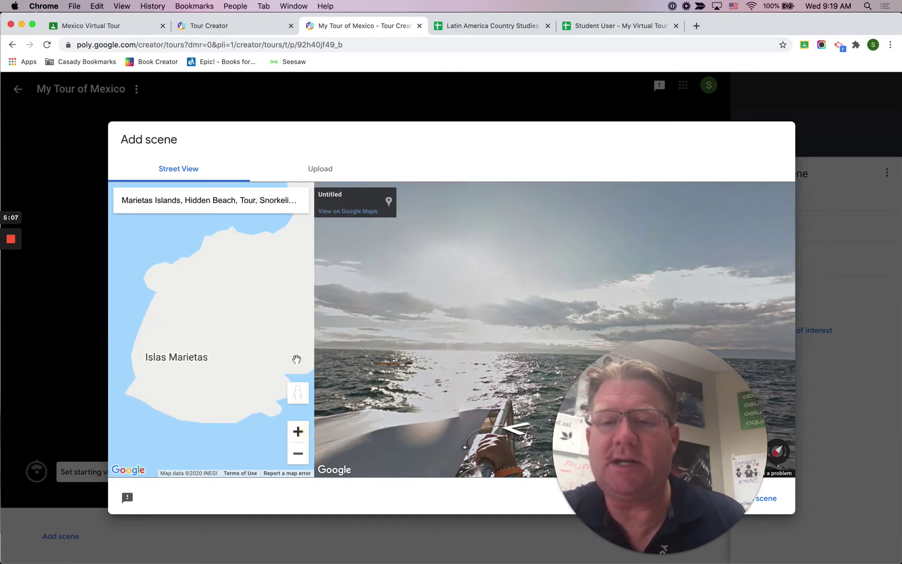
pyautogui.moveTo(294, 318); pyautogui.dragTo(209, 366)
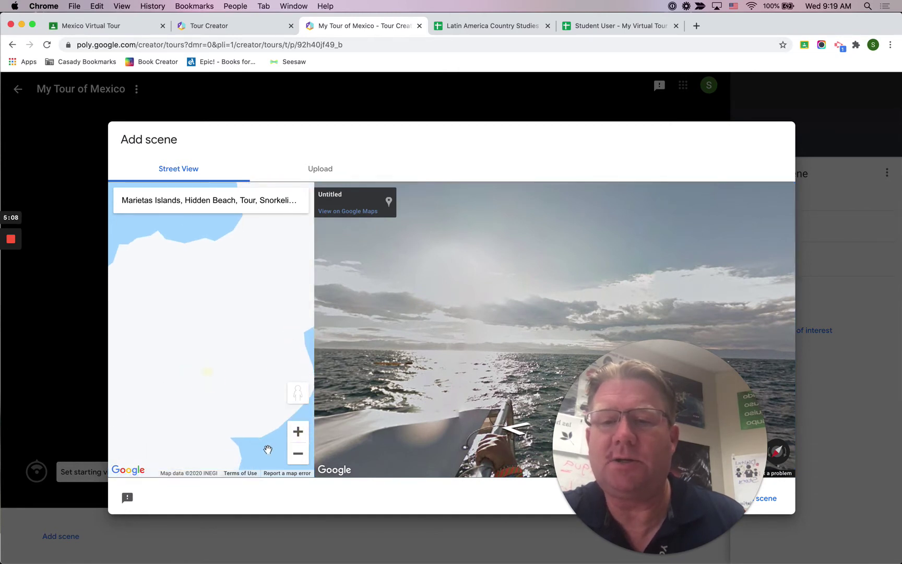
pyautogui.click(299, 453)
pyautogui.click(298, 453)
pyautogui.moveTo(298, 393)
pyautogui.mouseDown()
pyautogui.moveTo(285, 282)
pyautogui.moveTo(266, 296)
pyautogui.moveTo(227, 281)
pyautogui.moveTo(214, 291)
pyautogui.mouseUp()
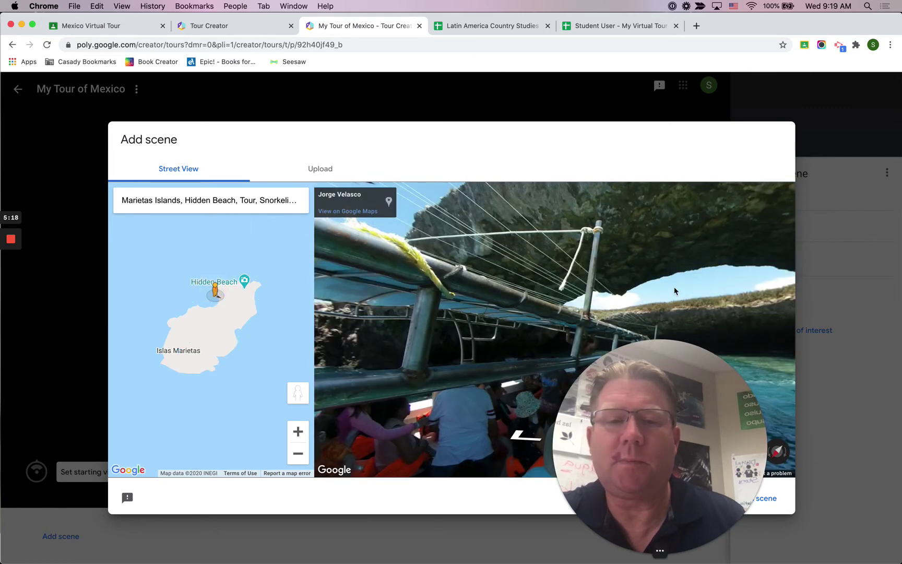
# Look around the panorama beside Hidden Beach and add it to the tour as a scene
pyautogui.moveTo(674, 291); pyautogui.dragTo(419, 266)
pyautogui.moveTo(637, 280); pyautogui.dragTo(761, 267)
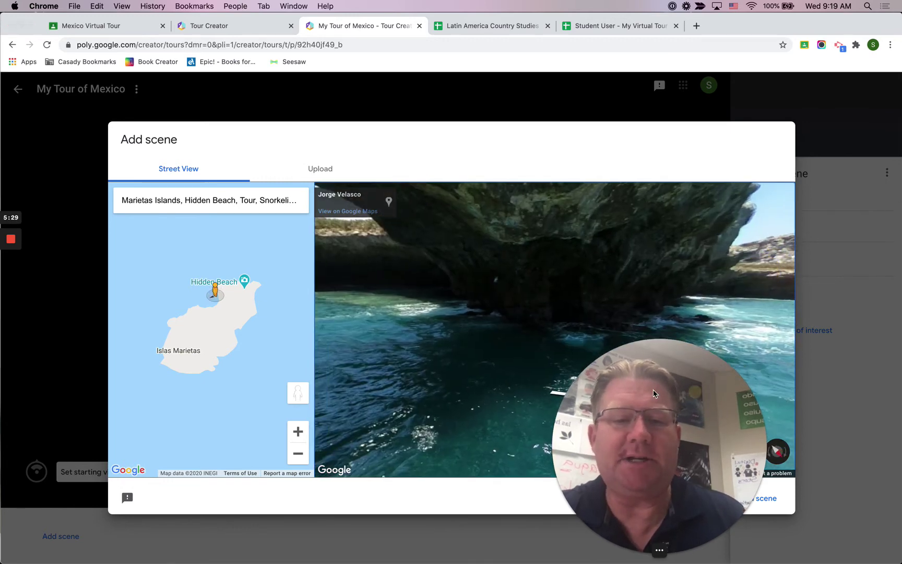
pyautogui.moveTo(705, 403); pyautogui.dragTo(546, 404)
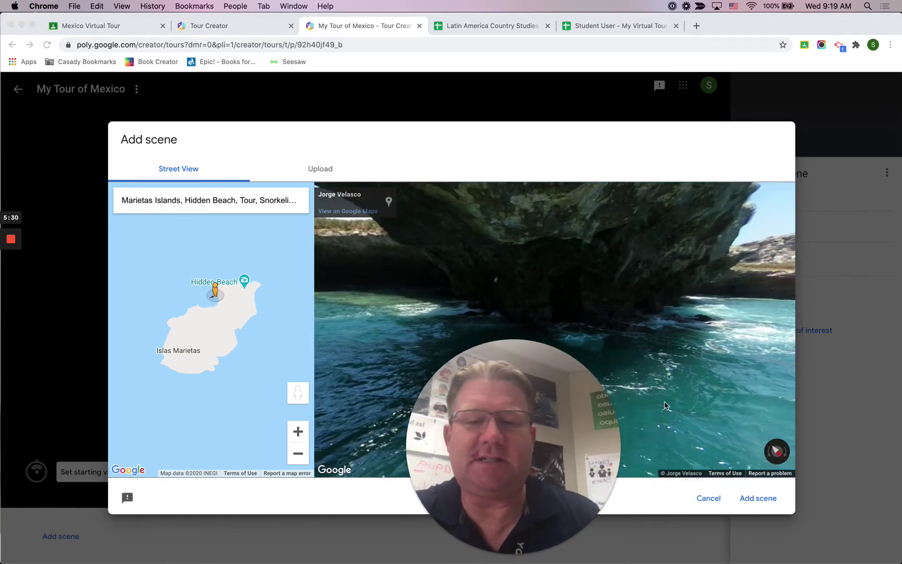
pyautogui.click(757, 500)
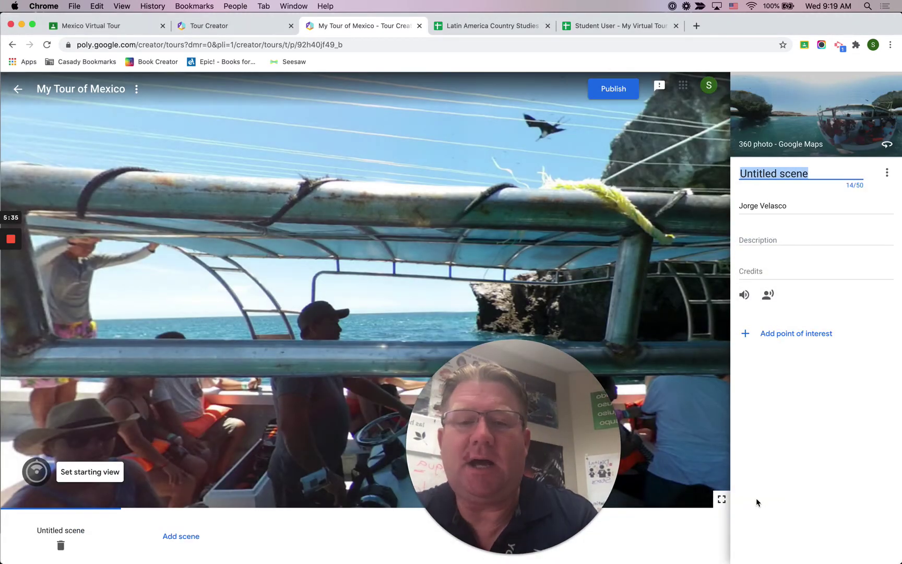
# Rename the untitled scene as "Islas Marietas" using the copied text without its formatting
pyautogui.moveTo(564, 407); pyautogui.dragTo(810, 447)
pyautogui.rightClick(766, 173)
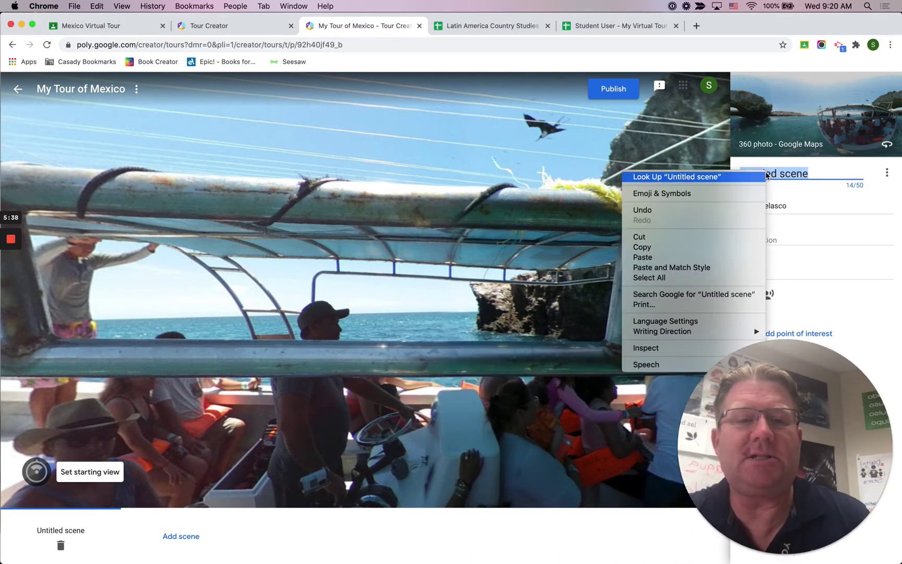
pyautogui.click(697, 268)
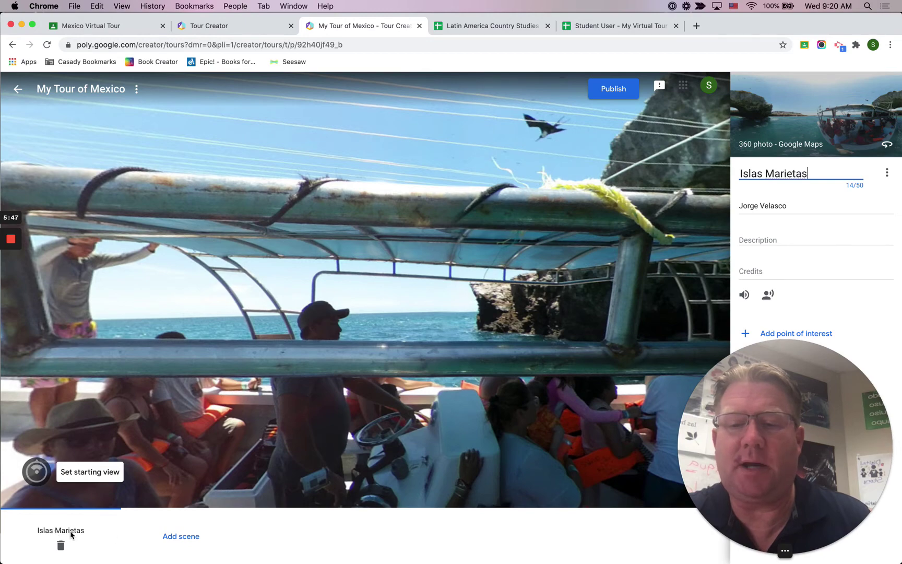
# Set the Islas Marietas scene's starting view to face the rock arch opening beyond the boat
pyautogui.click(87, 473)
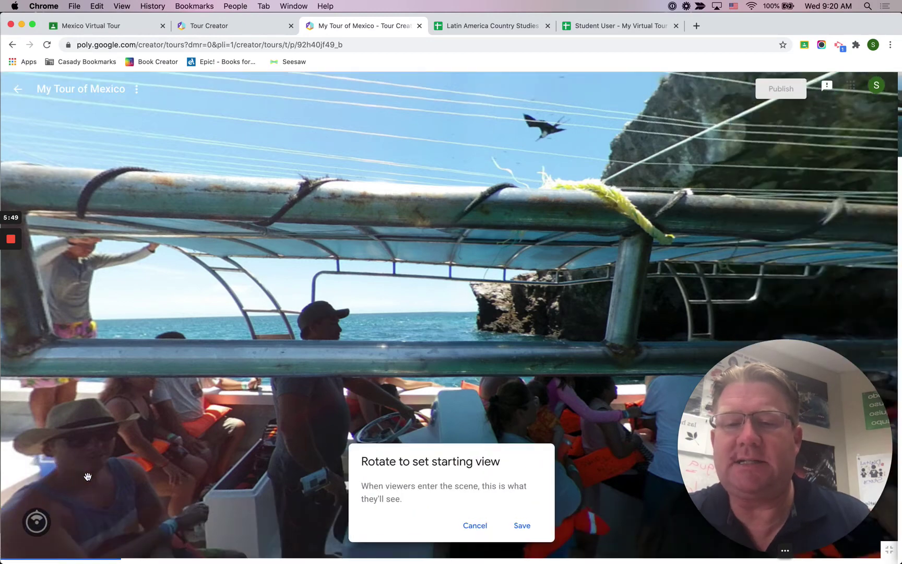
pyautogui.moveTo(324, 335); pyautogui.dragTo(499, 308)
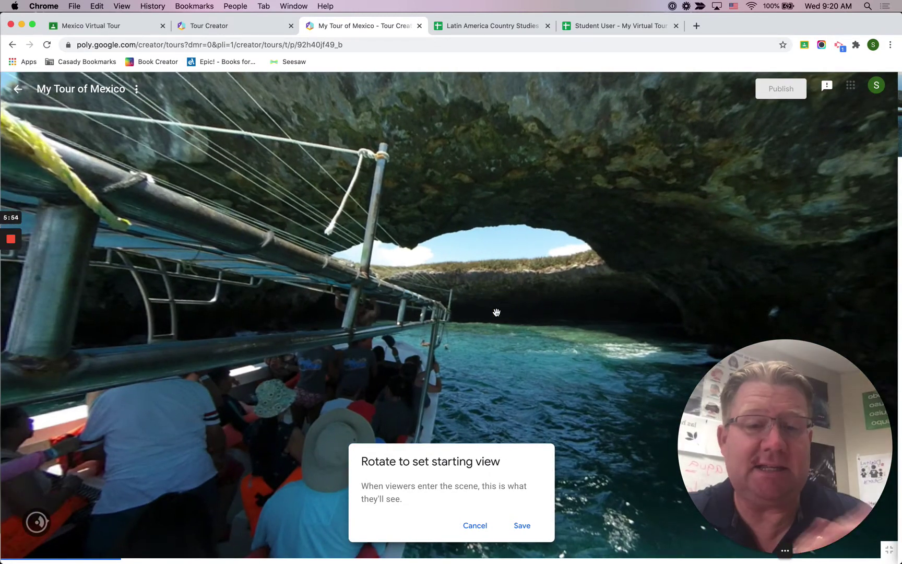
pyautogui.click(512, 526)
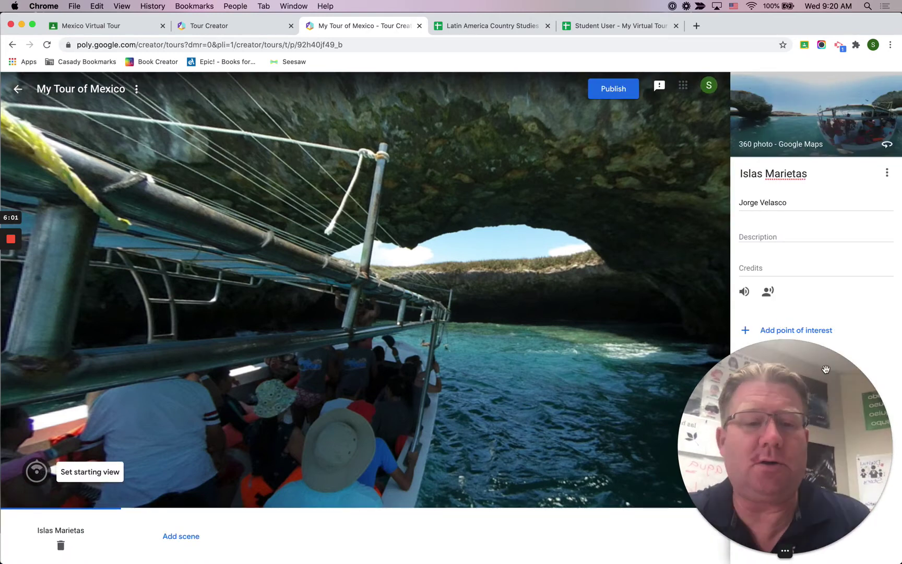
pyautogui.moveTo(815, 399); pyautogui.dragTo(586, 386)
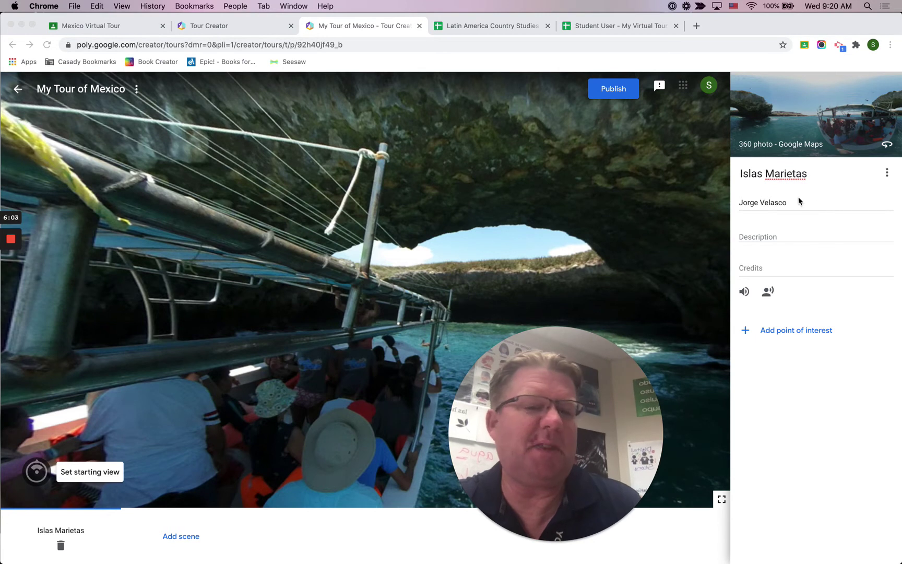
pyautogui.moveTo(593, 455); pyautogui.dragTo(807, 467)
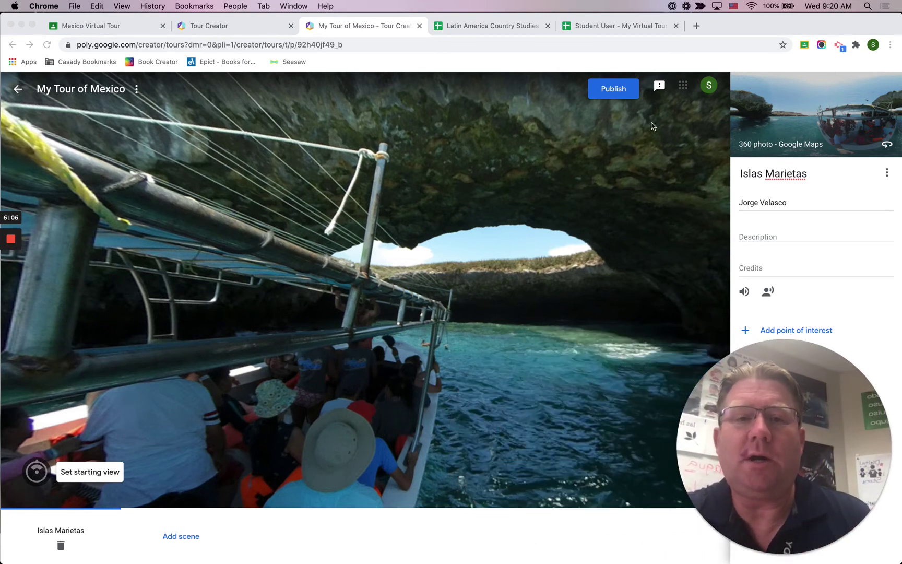
# Copy the text "Friendship Park, Tijuana" from the first location in the Student User - My Virtual Tour of Mexico spreadsheet
pyautogui.click(599, 25)
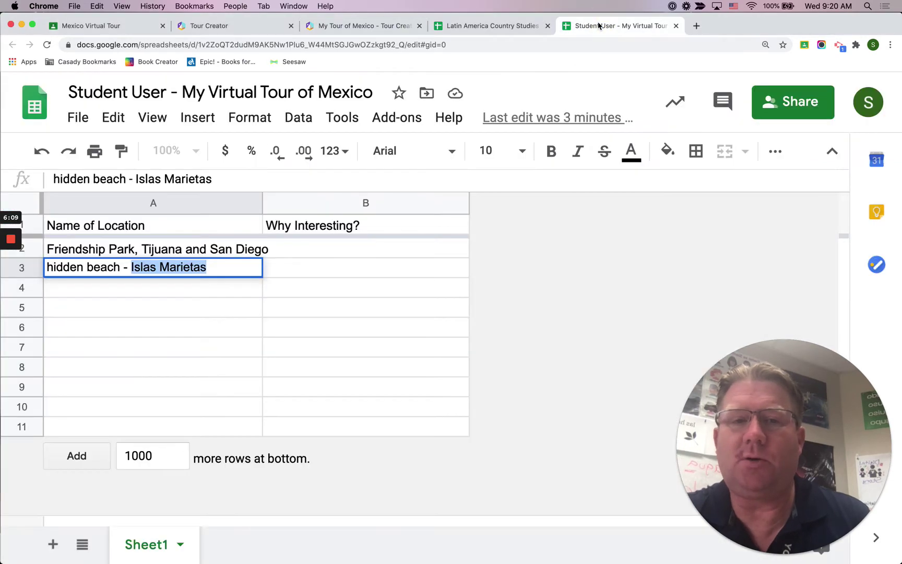
pyautogui.click(124, 249)
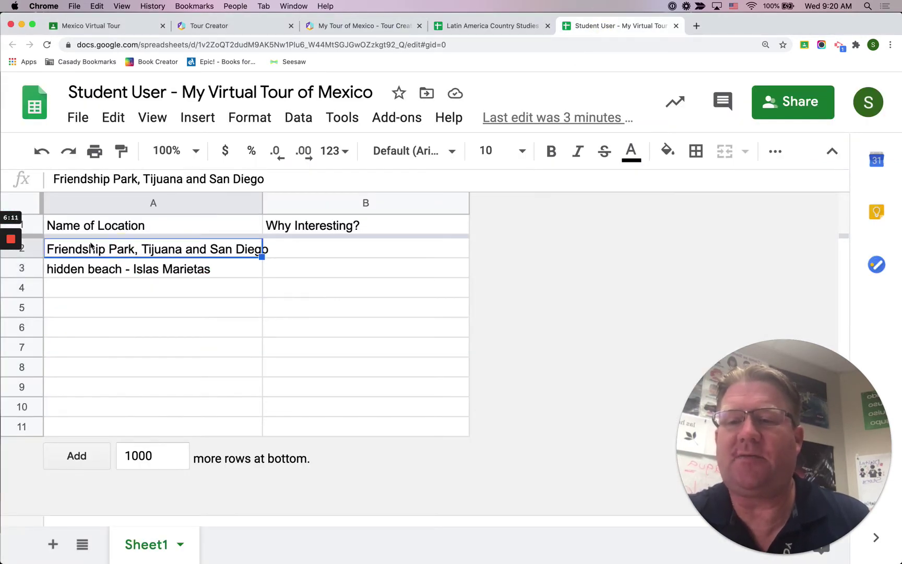
pyautogui.doubleClick(154, 253)
pyautogui.moveTo(177, 249); pyautogui.dragTo(61, 248)
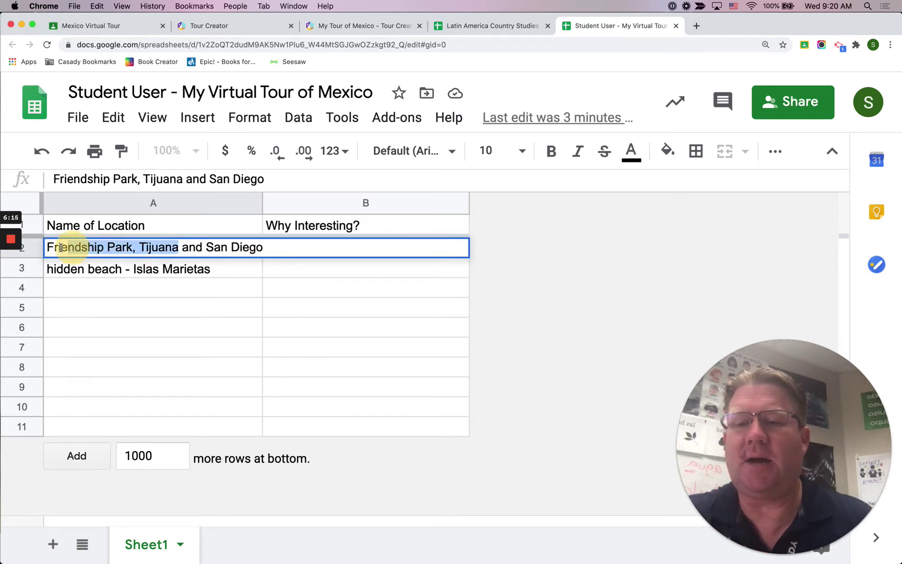
# Back in Tour Creator, start a new Street View scene, search for "Friendship Park, Tijuana" and choose International Friendship Park
pyautogui.click(353, 29)
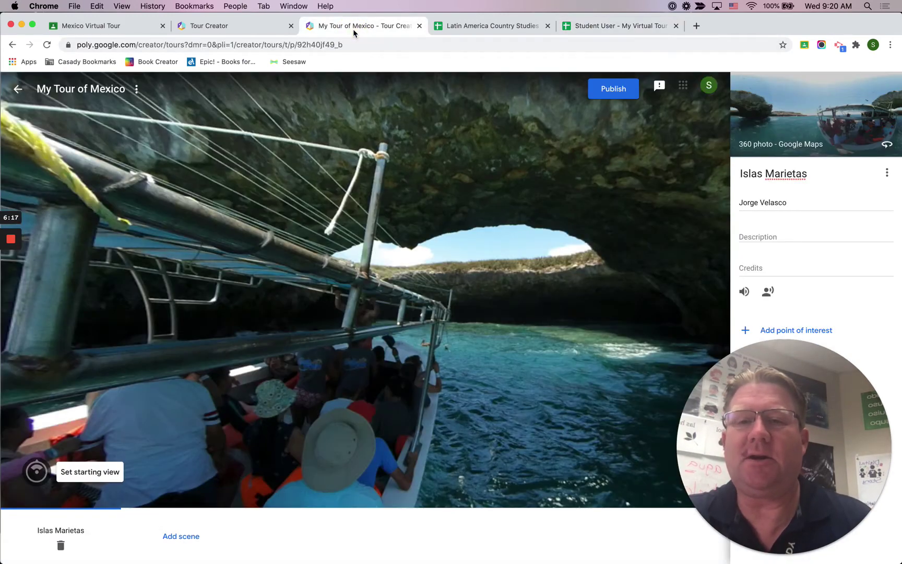
pyautogui.click(180, 537)
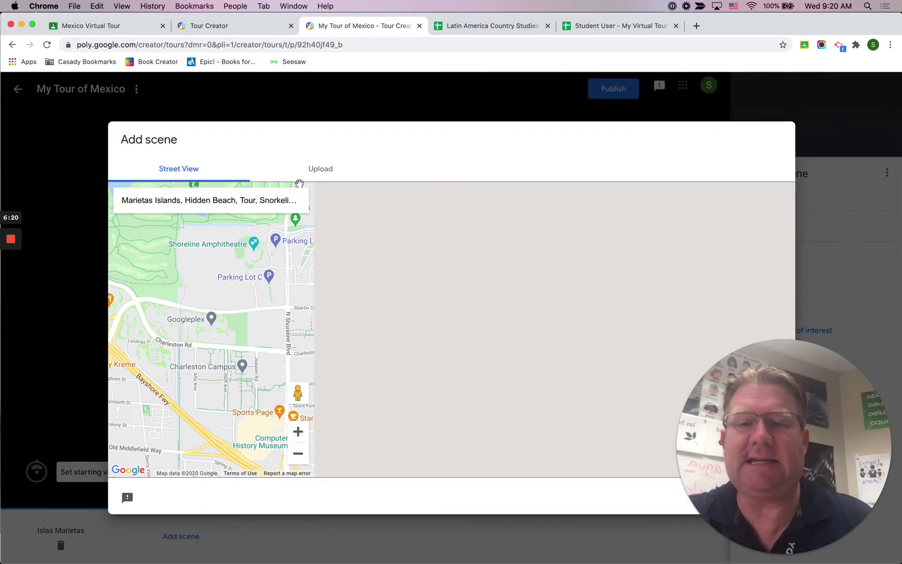
pyautogui.tripleClick(214, 201)
pyautogui.write('Friendship Park, Tijuana')
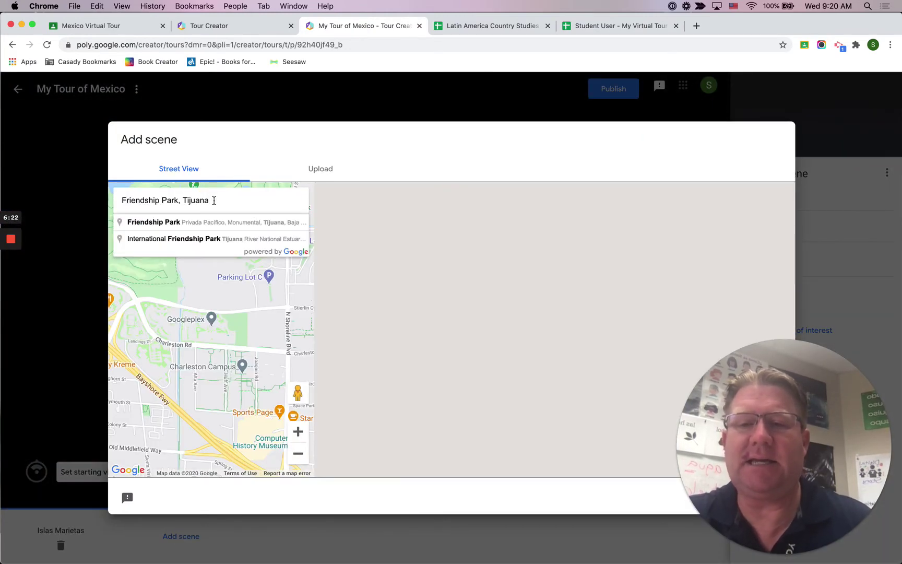
pyautogui.click(183, 240)
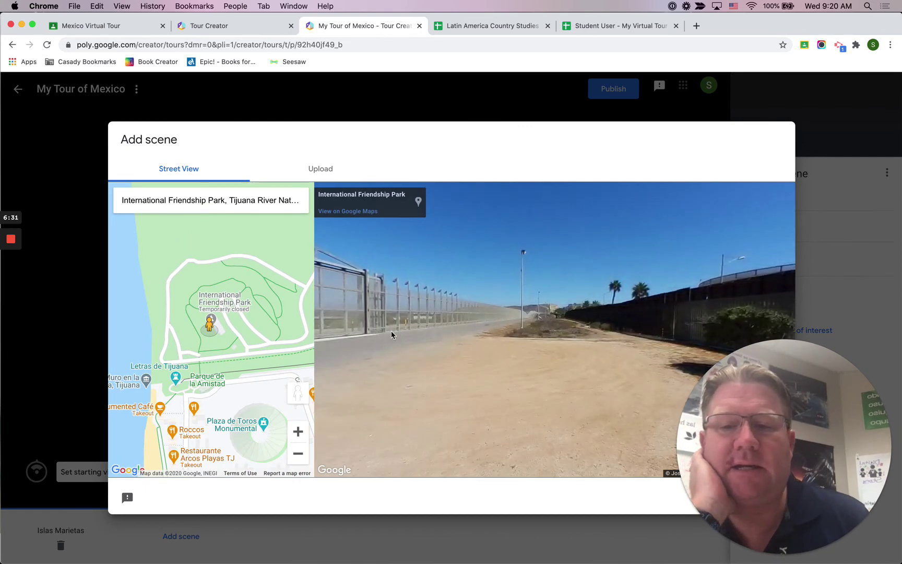
# Look around the International Friendship Park panorama, examining the border fence, the gate and the ocean side
pyautogui.moveTo(391, 331); pyautogui.dragTo(712, 270)
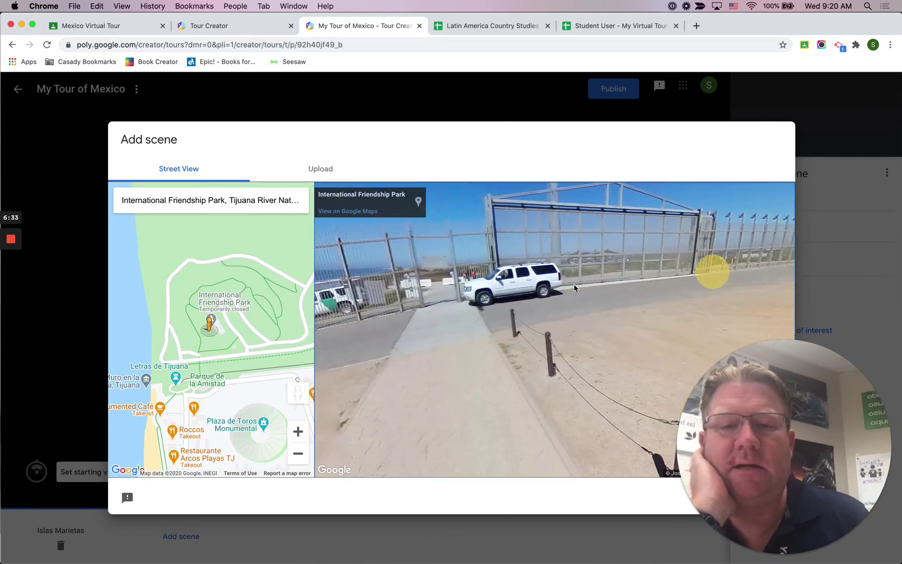
pyautogui.moveTo(318, 295); pyautogui.dragTo(516, 312)
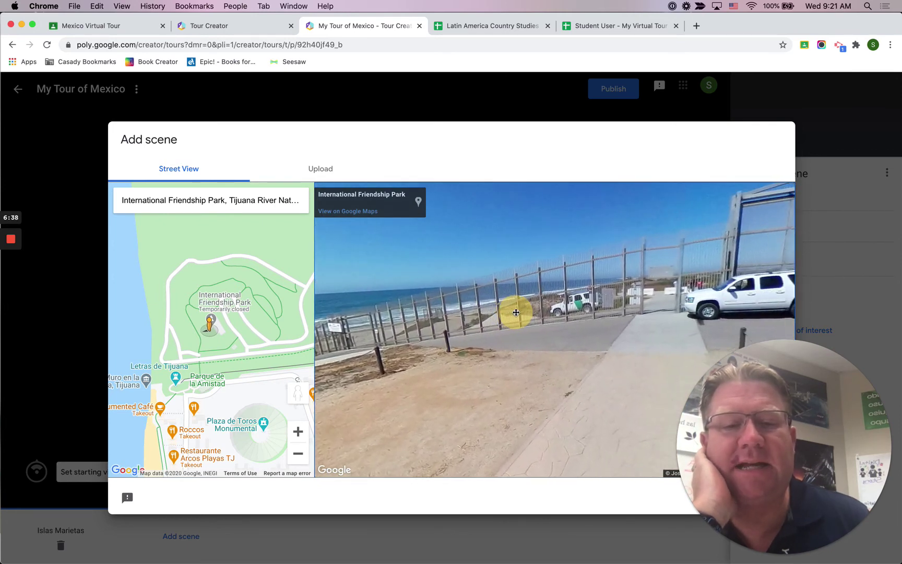
pyautogui.moveTo(616, 308); pyautogui.dragTo(452, 312)
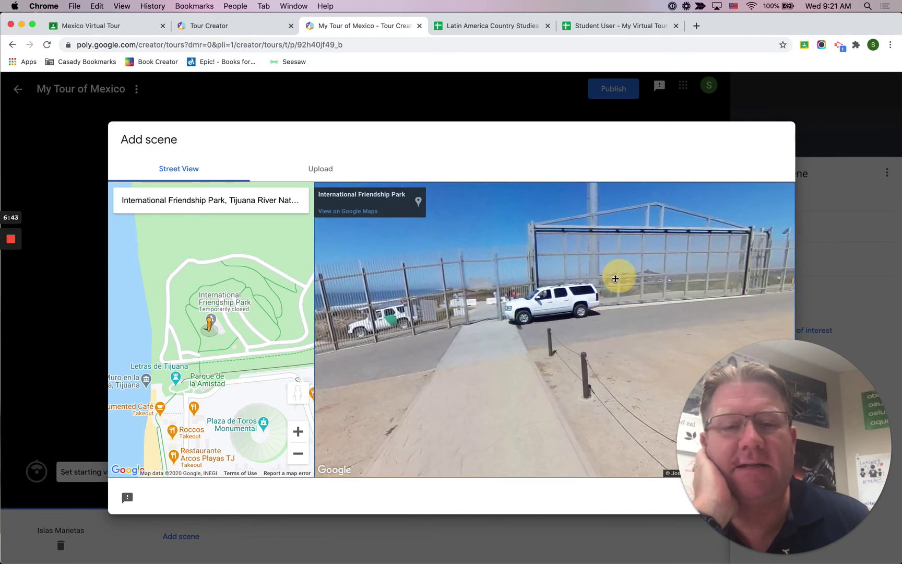
pyautogui.moveTo(621, 277); pyautogui.dragTo(573, 385)
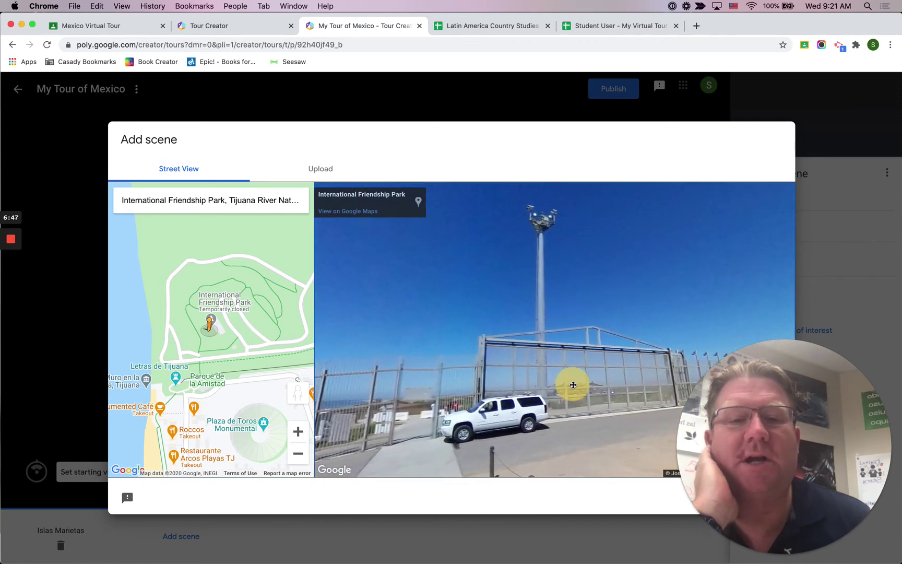
pyautogui.moveTo(644, 345); pyautogui.dragTo(677, 303)
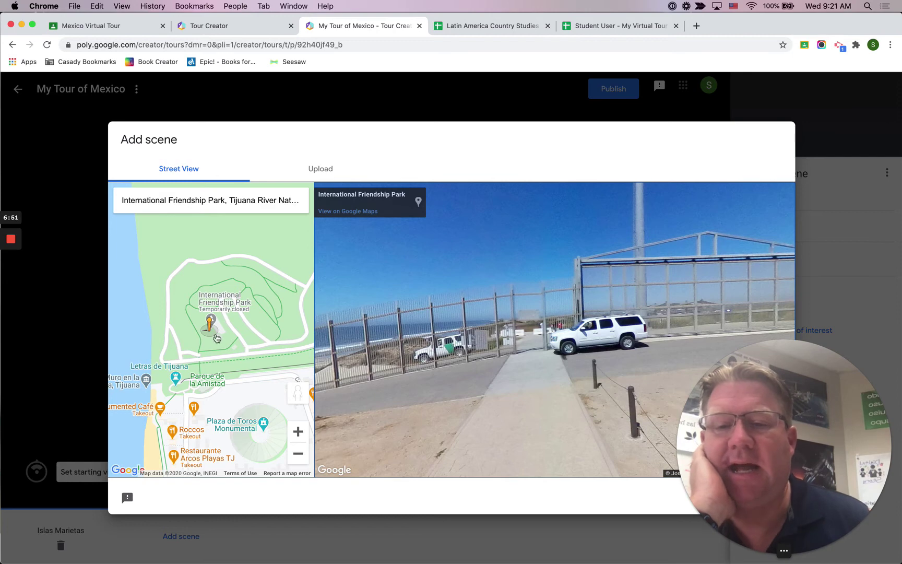
# Place the Street View figure on the border strip south of International Friendship Park and look around the panorama there
pyautogui.moveTo(256, 334); pyautogui.dragTo(208, 364)
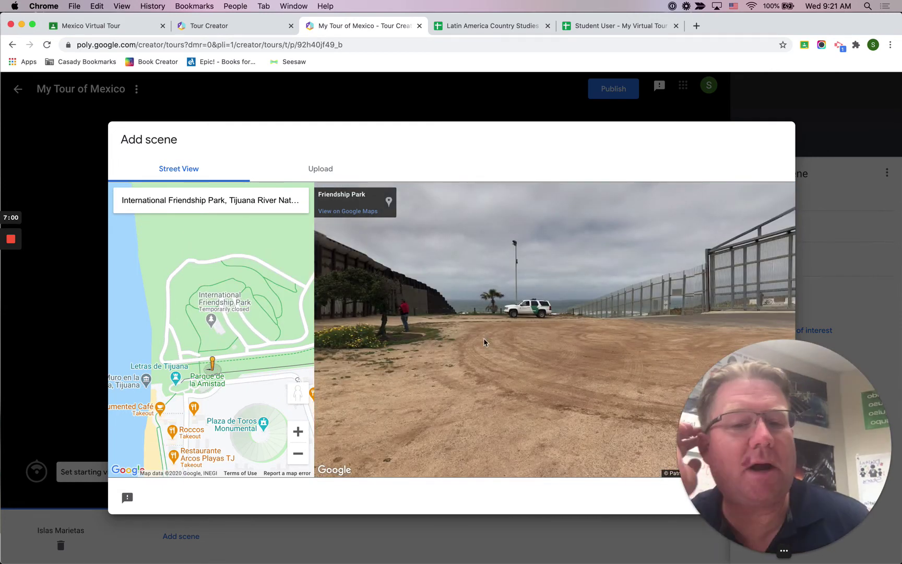
pyautogui.moveTo(575, 285); pyautogui.dragTo(328, 288)
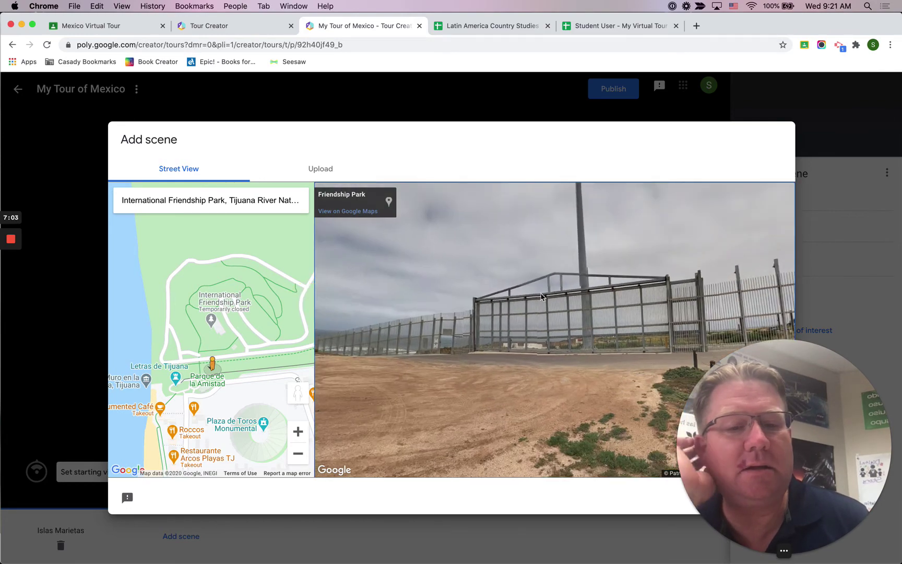
pyautogui.moveTo(542, 296); pyautogui.dragTo(631, 345)
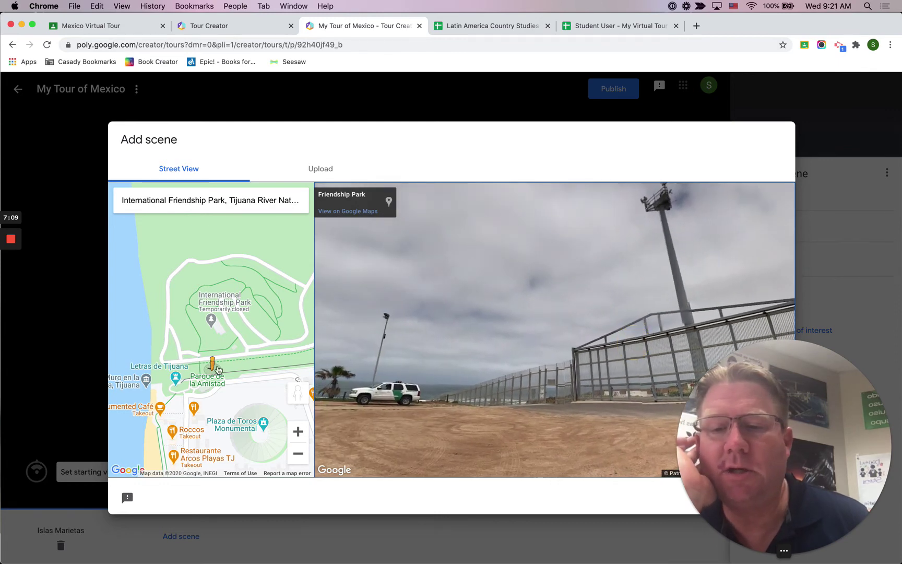
# Place the Street View figure at Letras de Tijuana, look around toward the border wall, and add that panorama as a scene
pyautogui.moveTo(213, 364); pyautogui.dragTo(176, 374)
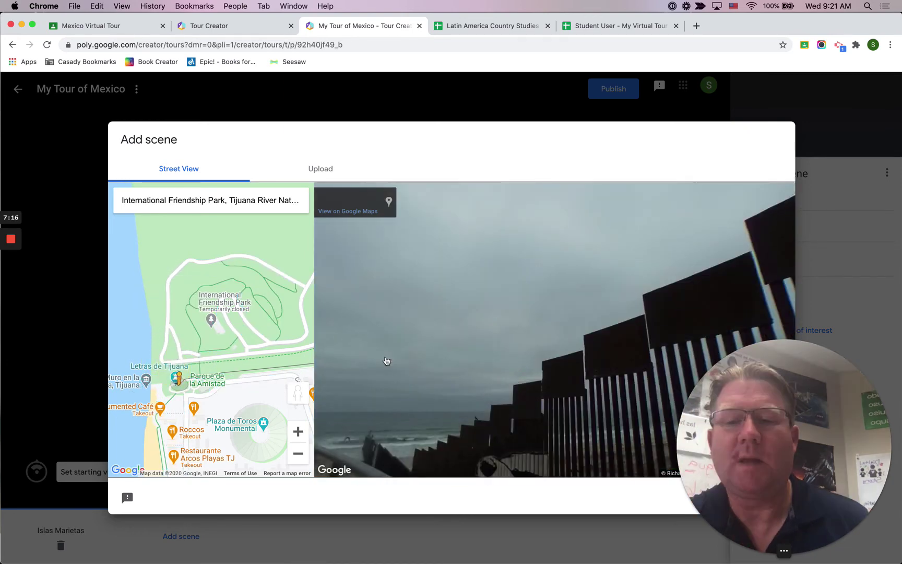
pyautogui.moveTo(540, 355); pyautogui.dragTo(629, 289)
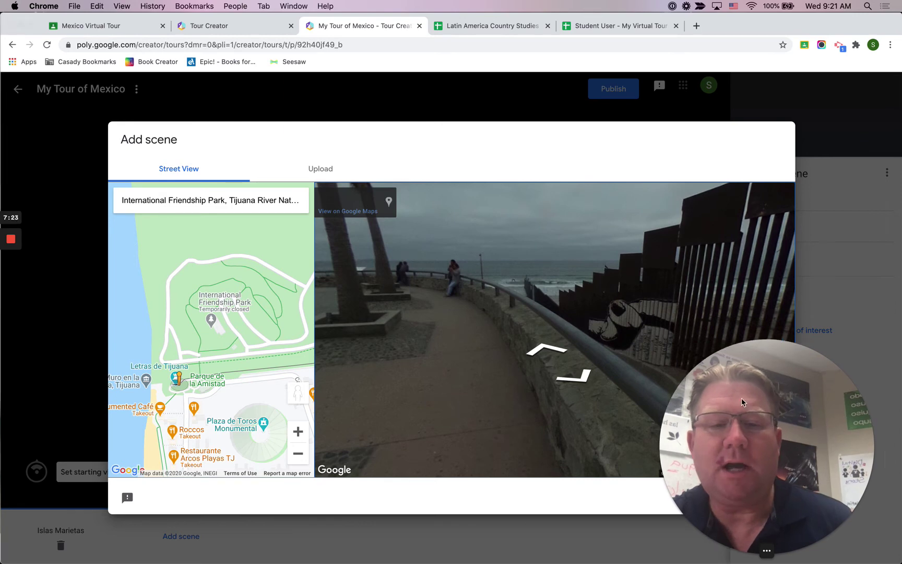
pyautogui.moveTo(812, 441); pyautogui.dragTo(525, 441)
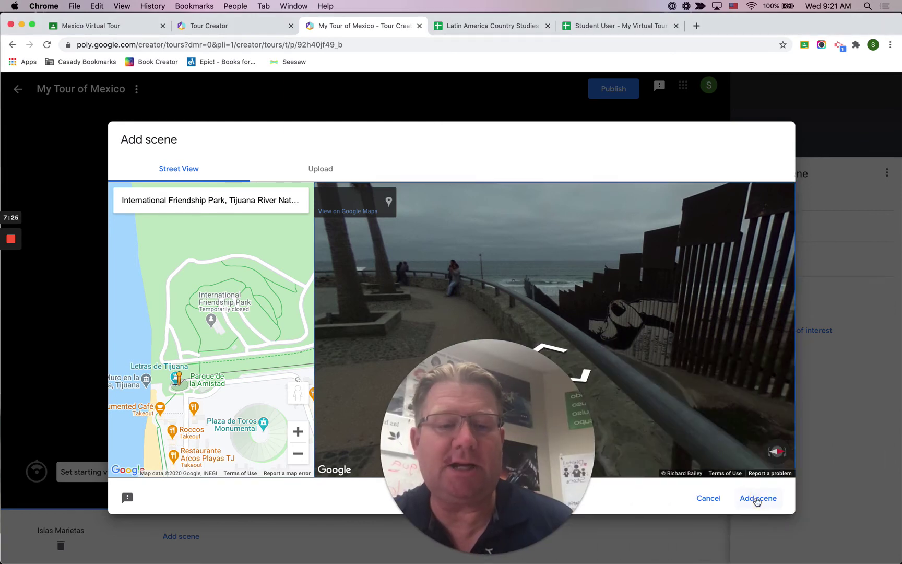
pyautogui.click(757, 499)
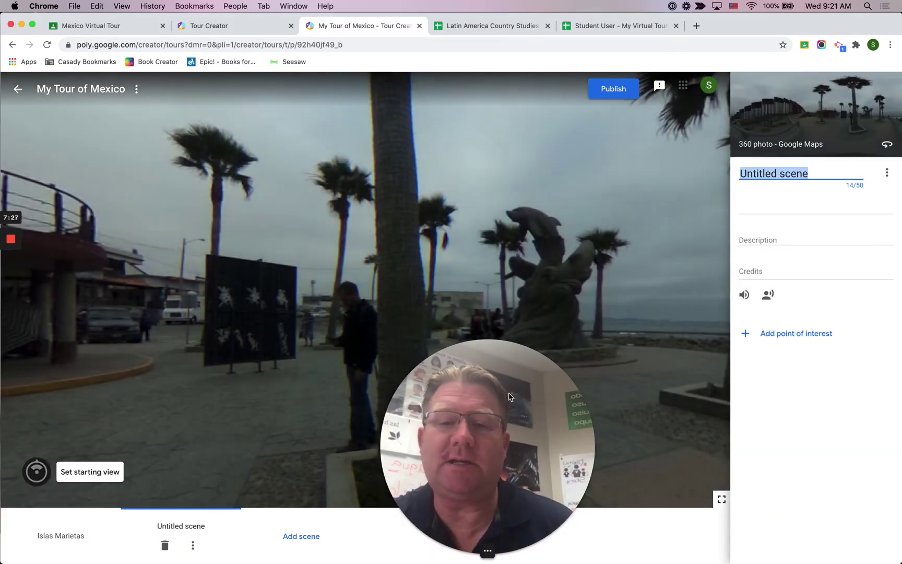
pyautogui.moveTo(505, 405); pyautogui.dragTo(897, 447)
# Set the new scene's starting view to face the seaside walkway and the border wall running into the ocean
pyautogui.click(108, 472)
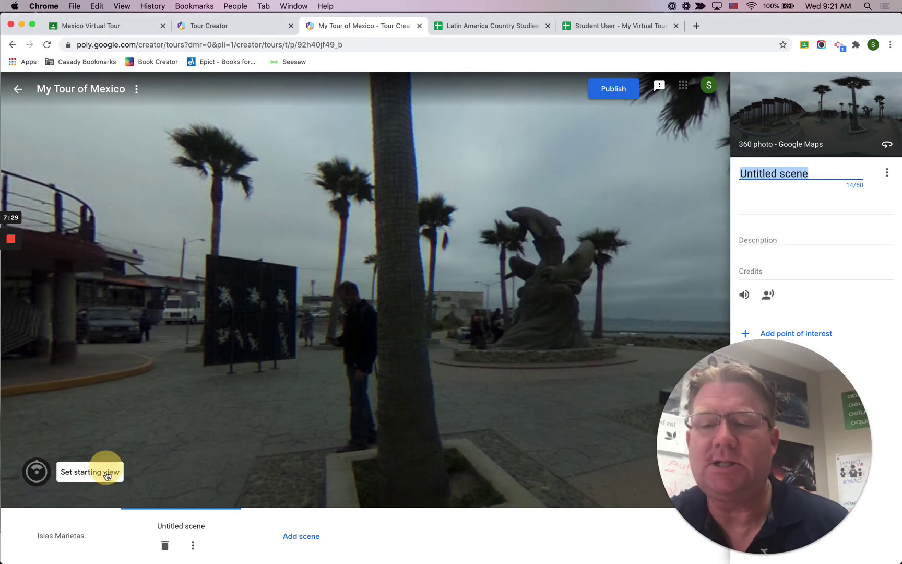
pyautogui.click(105, 477)
pyautogui.moveTo(576, 309); pyautogui.dragTo(464, 361)
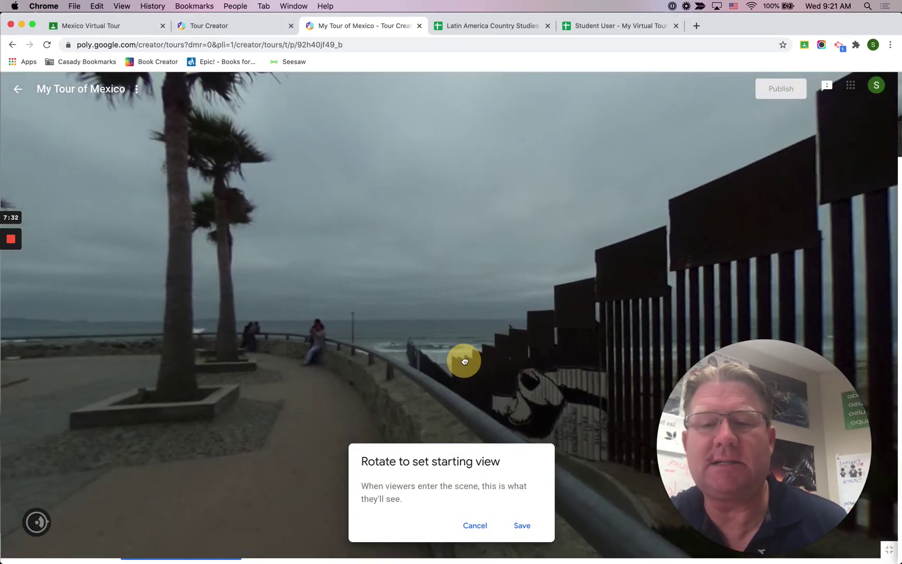
pyautogui.click(521, 526)
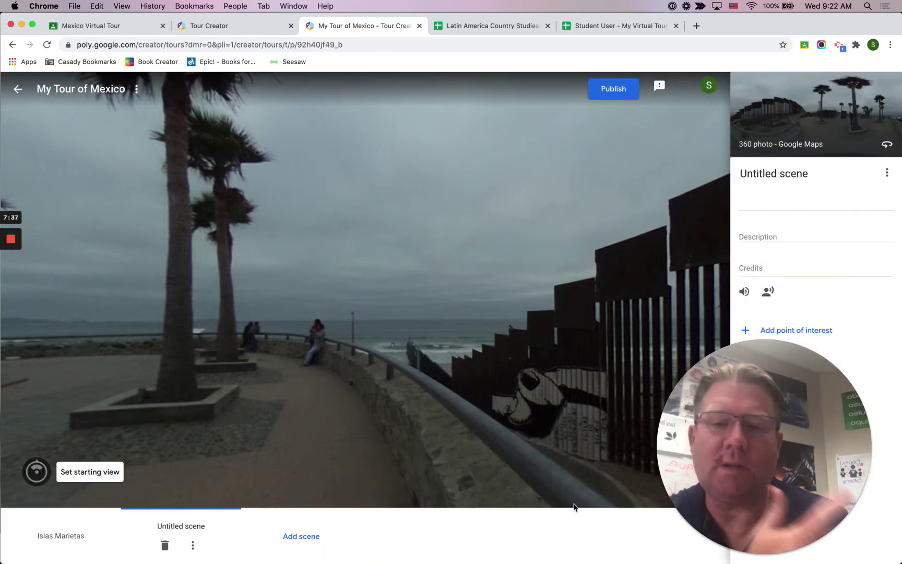
# Rename the untitled scene as "Friendship Park, Tijuana" using the copied text without its formatting
pyautogui.doubleClick(764, 174)
pyautogui.tripleClick(793, 173)
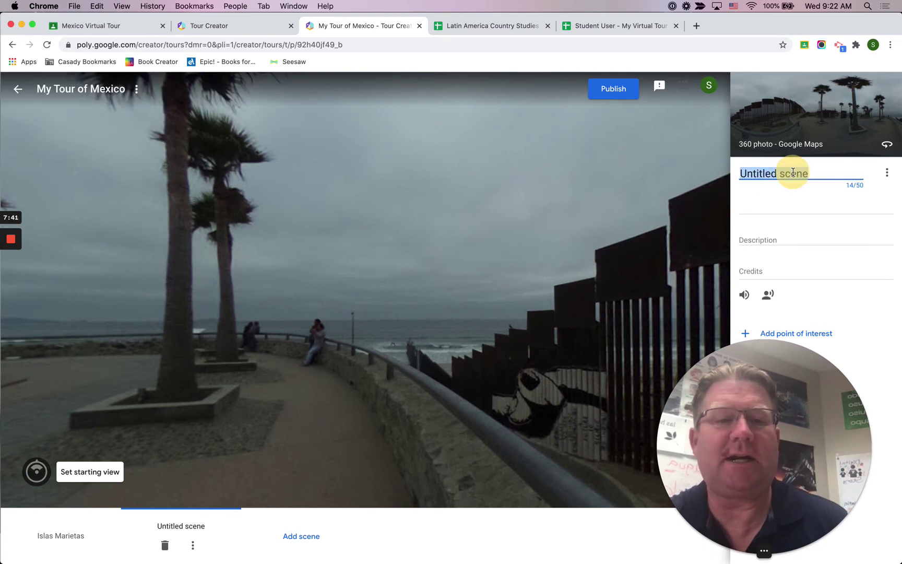
pyautogui.rightClick(793, 175)
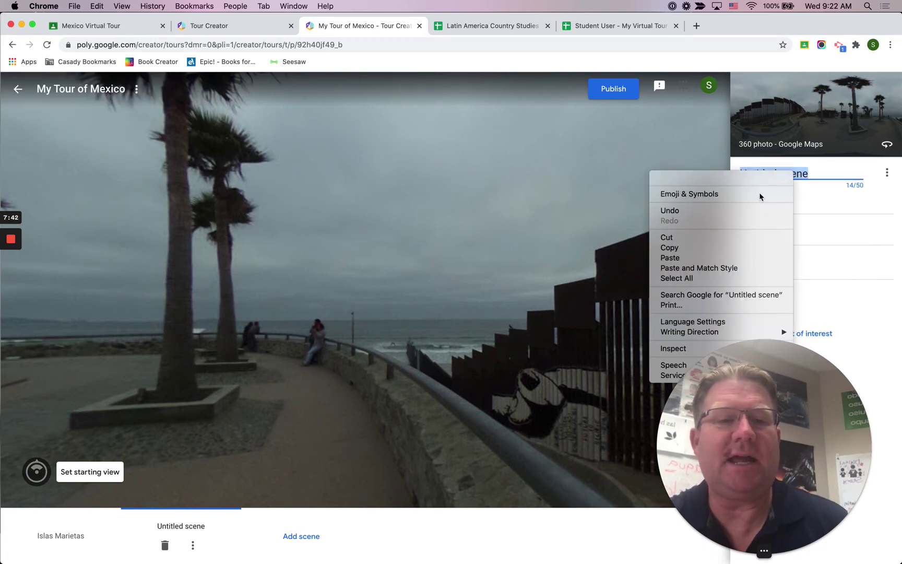
pyautogui.click(732, 268)
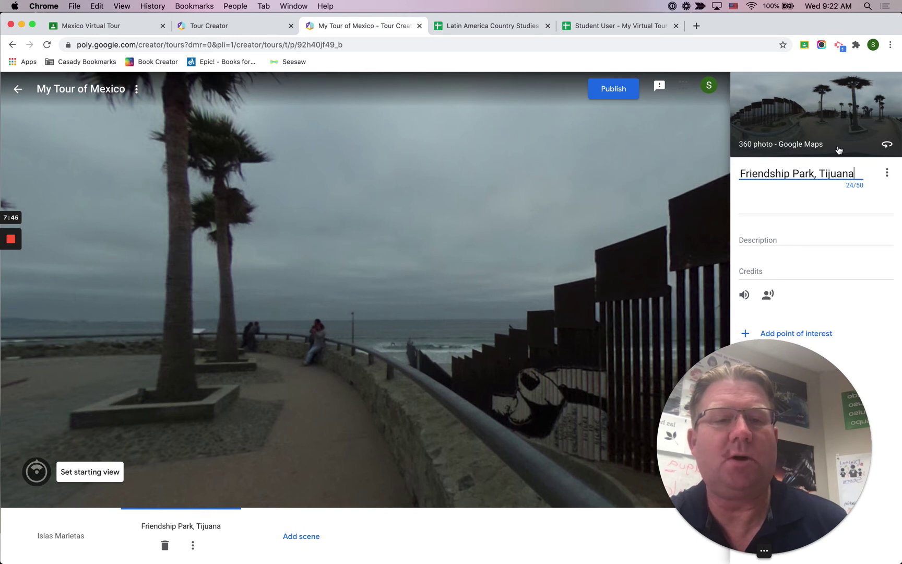
pyautogui.click(460, 534)
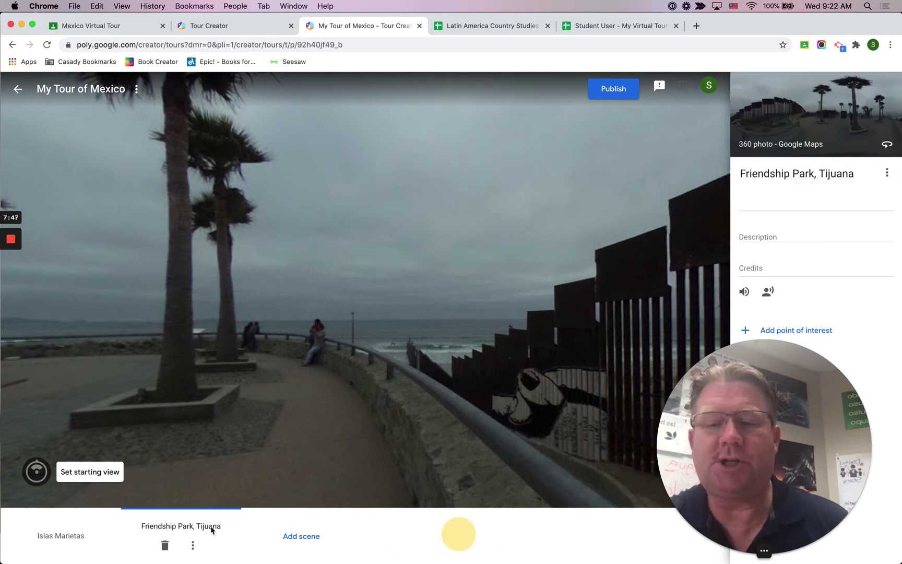
# Review the Islas Marietas and Friendship Park, Tijuana scenes, and return to the list of tours
pyautogui.moveTo(695, 417)
pyautogui.mouseDown()
pyautogui.moveTo(566, 431)
pyautogui.moveTo(579, 430)
pyautogui.mouseUp()
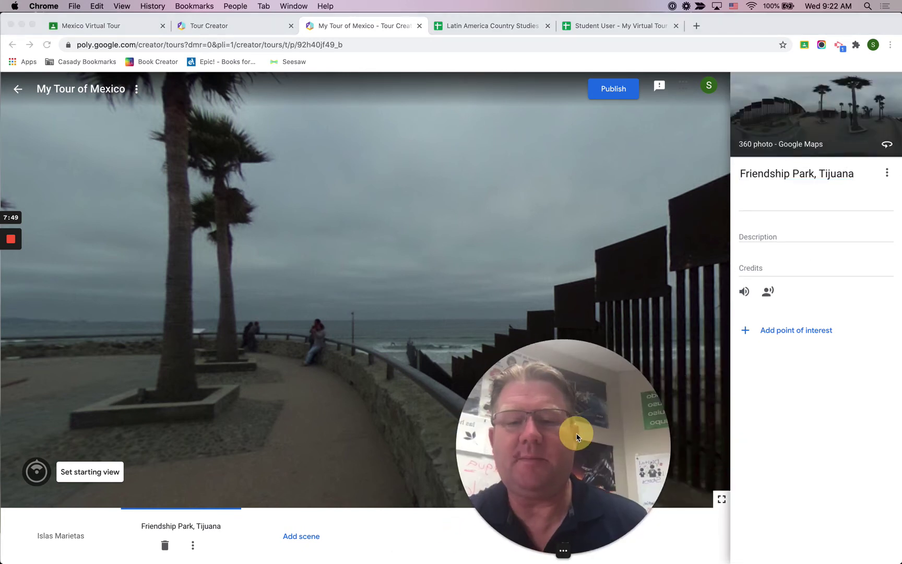
pyautogui.click(64, 537)
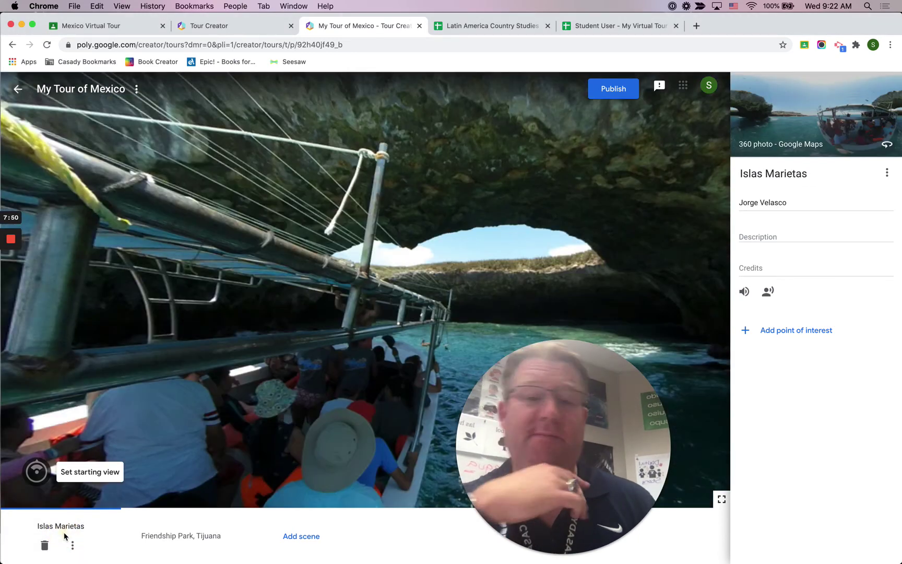
pyautogui.click(154, 534)
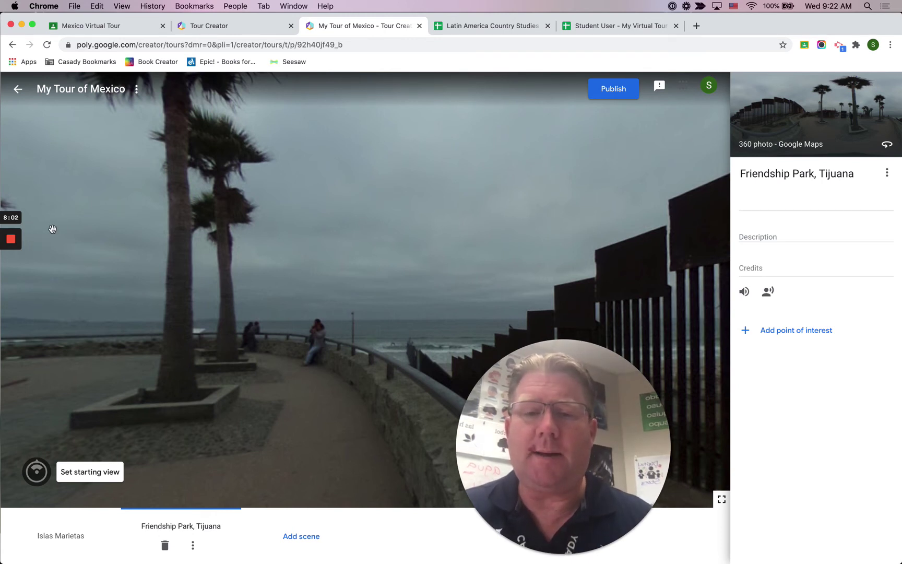
pyautogui.click(19, 90)
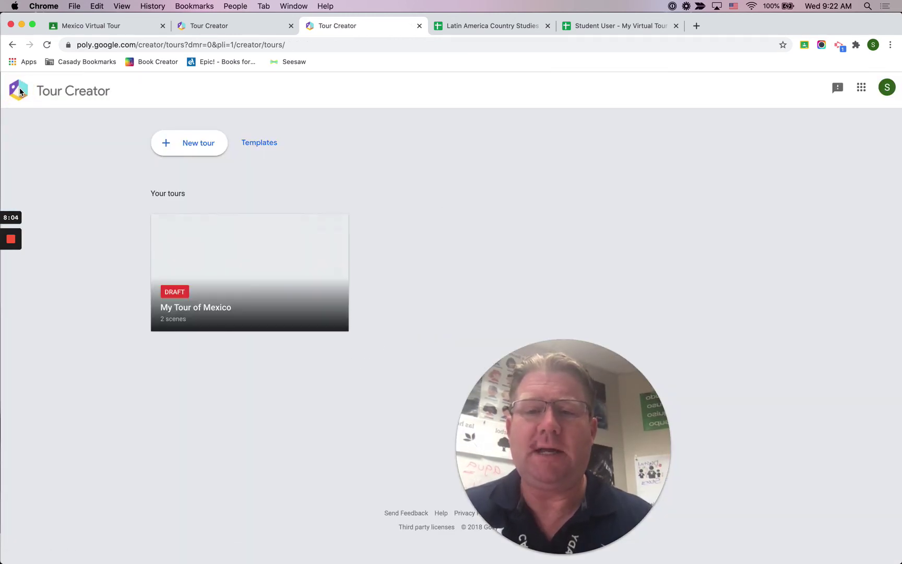
# Open My Tour of Mexico, and search Unsplash for "mexican flag" photos in a separate browser tab
pyautogui.click(281, 285)
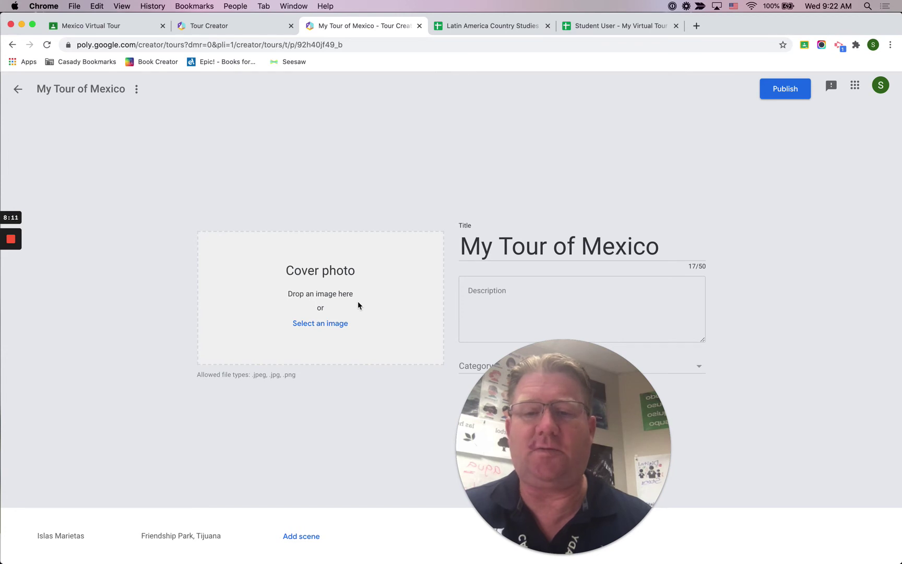
pyautogui.click(696, 25)
pyautogui.write('un')
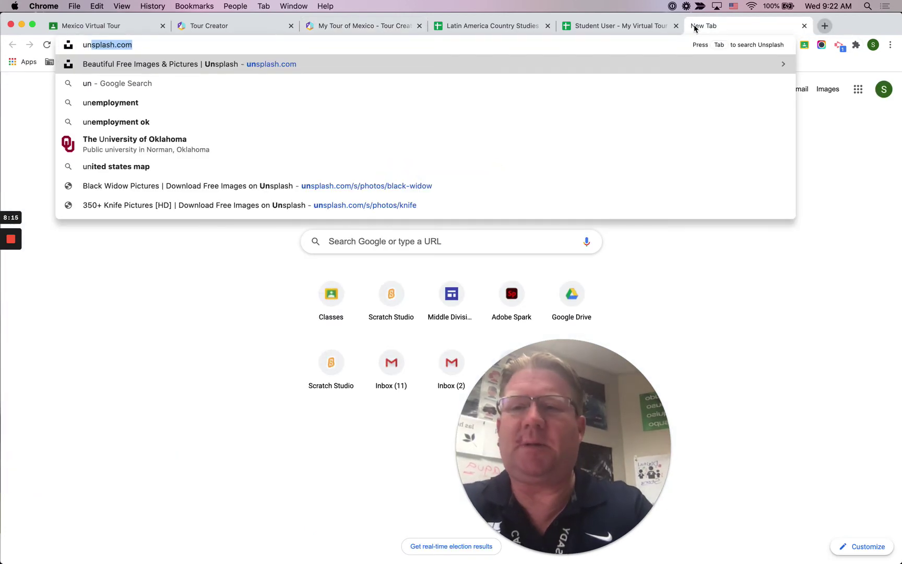
pyautogui.press('Return')
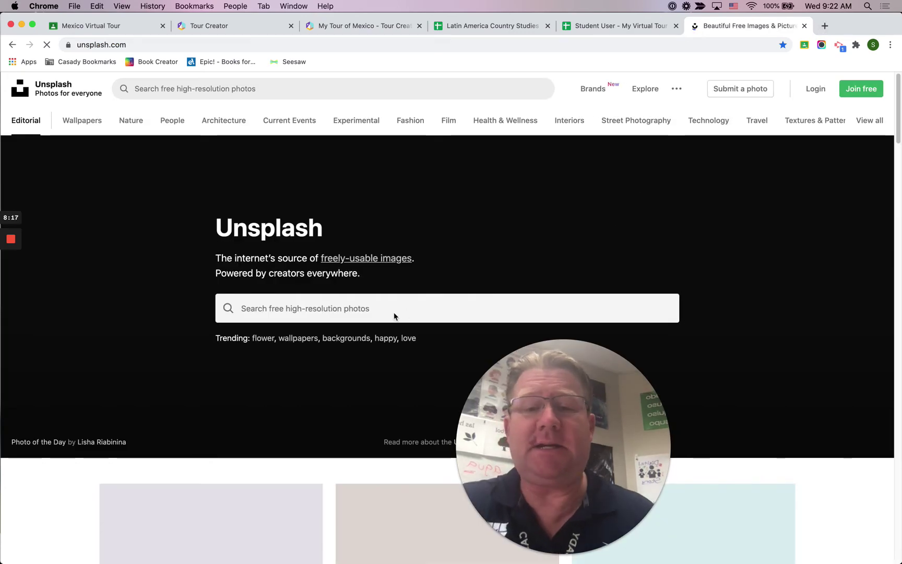
pyautogui.write('mex')
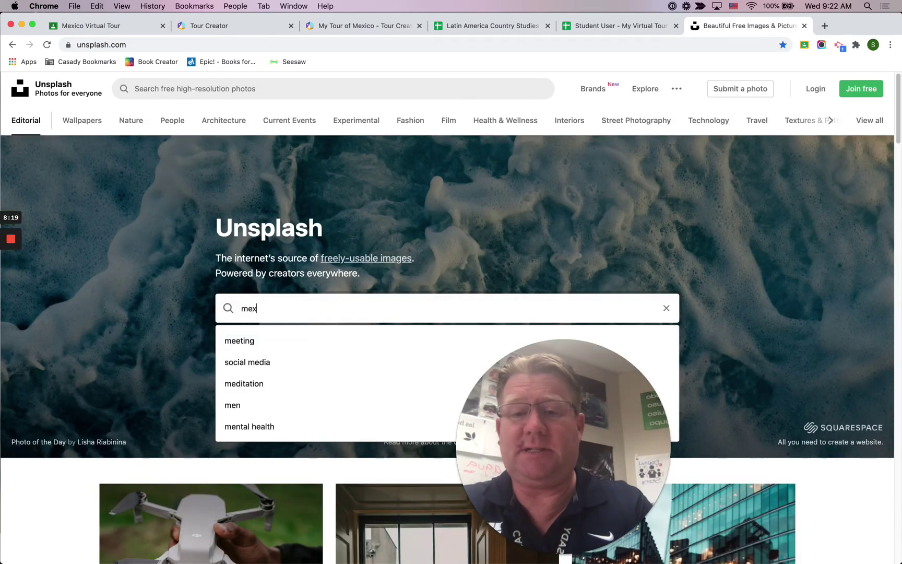
pyautogui.write('ican flag')
pyautogui.press('Return')
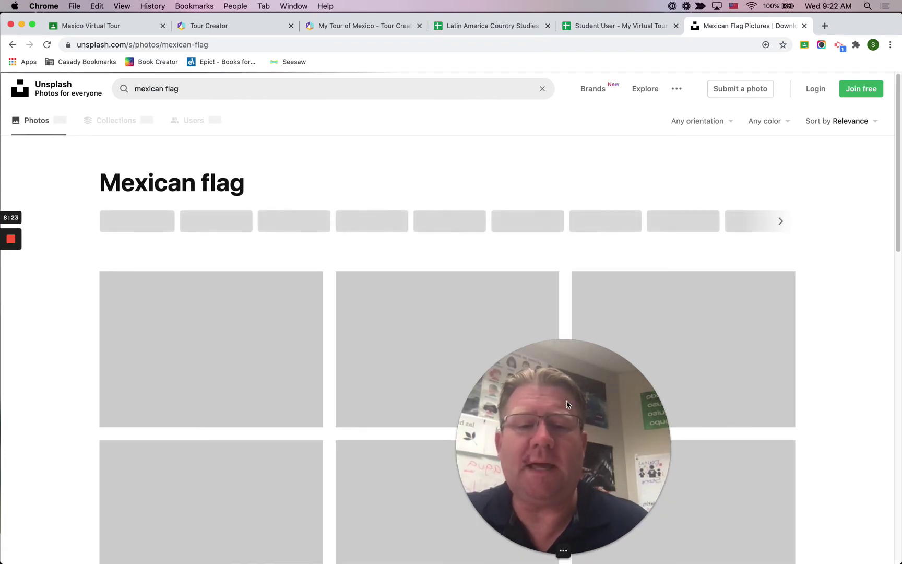
# Find the photo of the horseman carrying the Mexican flag and download it in Medium size (1920x2880)
pyautogui.moveTo(582, 406); pyautogui.dragTo(790, 406)
pyautogui.scroll(-2, 465, 326)
pyautogui.scroll(-10, 465, 326)
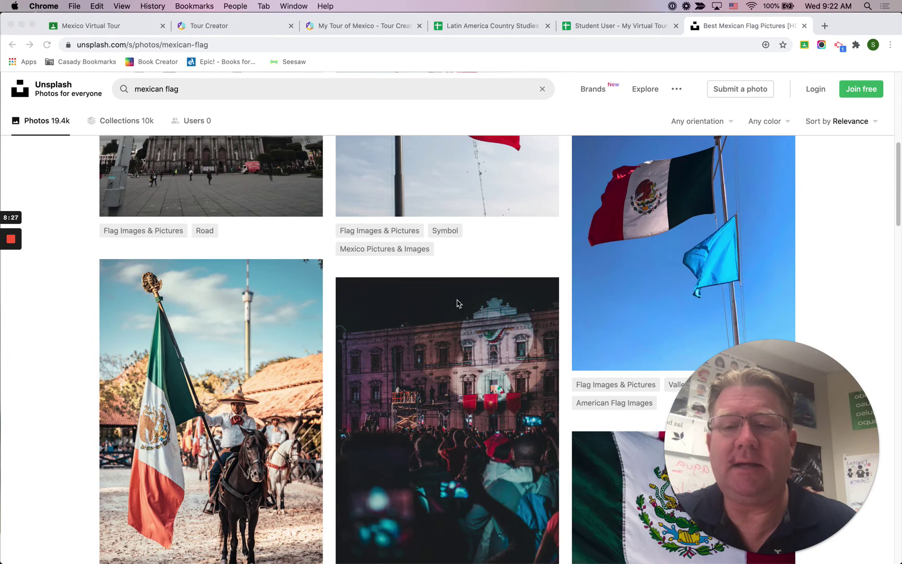
pyautogui.scroll(-3, 444, 294)
pyautogui.scroll(-2, 443, 294)
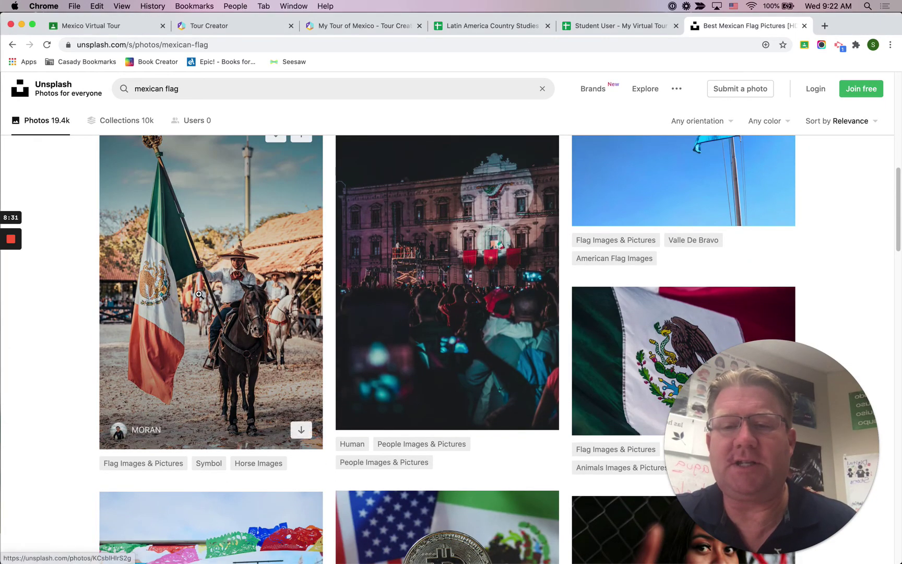
pyautogui.click(226, 298)
pyautogui.click(812, 107)
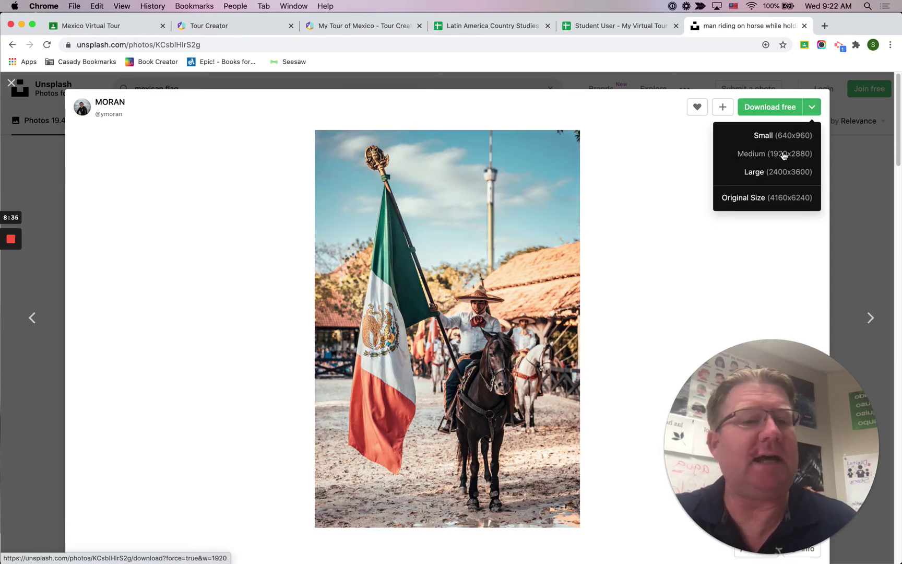
pyautogui.click(783, 154)
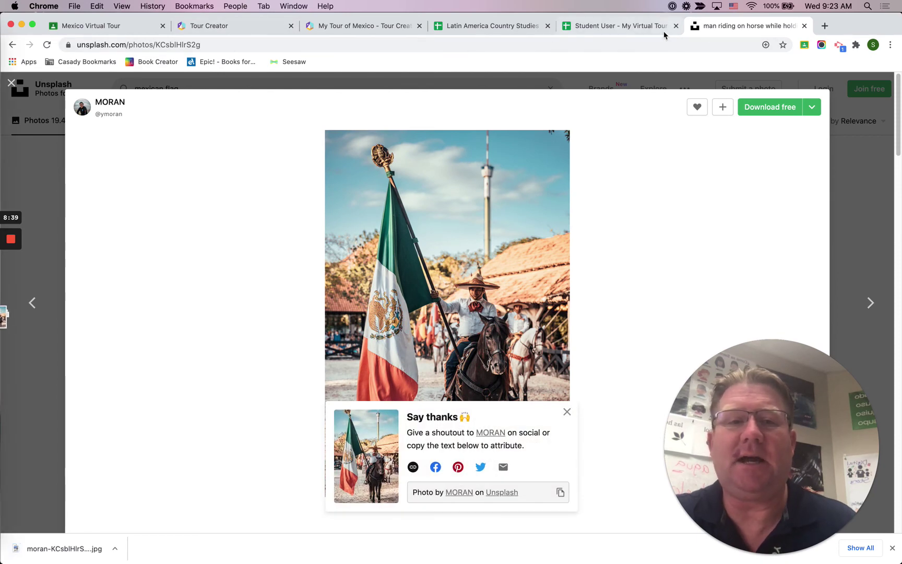
# Return to My Tour of Mexico and set the downloaded horseman photo as its cover photo
pyautogui.click(249, 30)
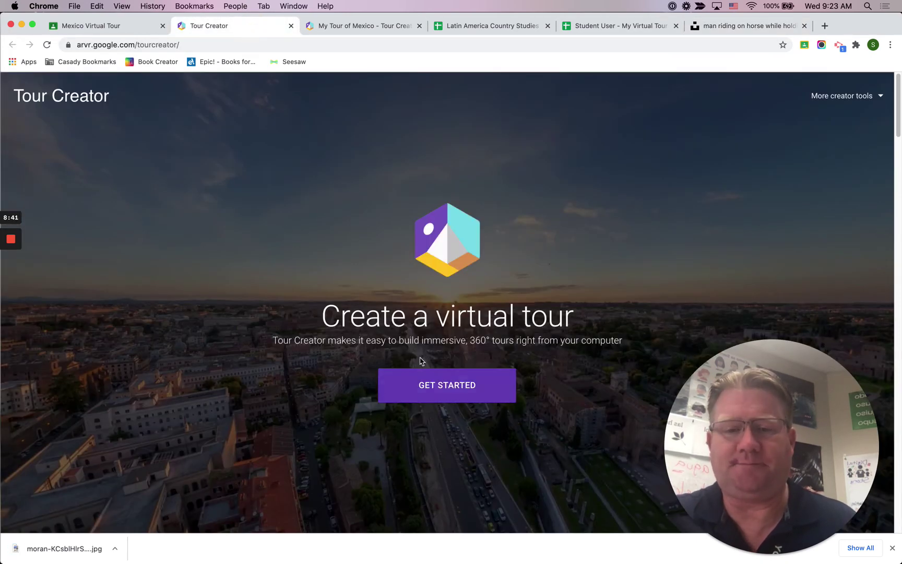
pyautogui.click(378, 29)
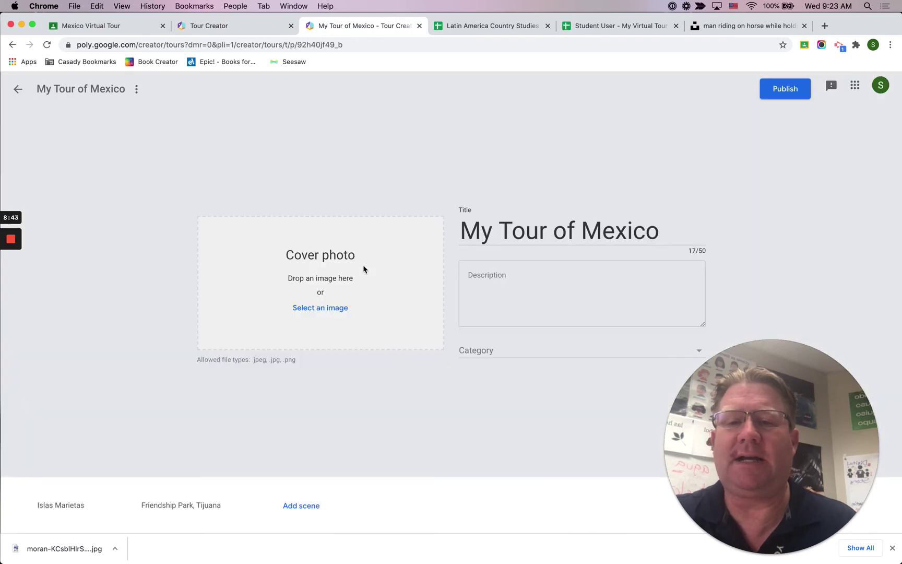
pyautogui.click(322, 312)
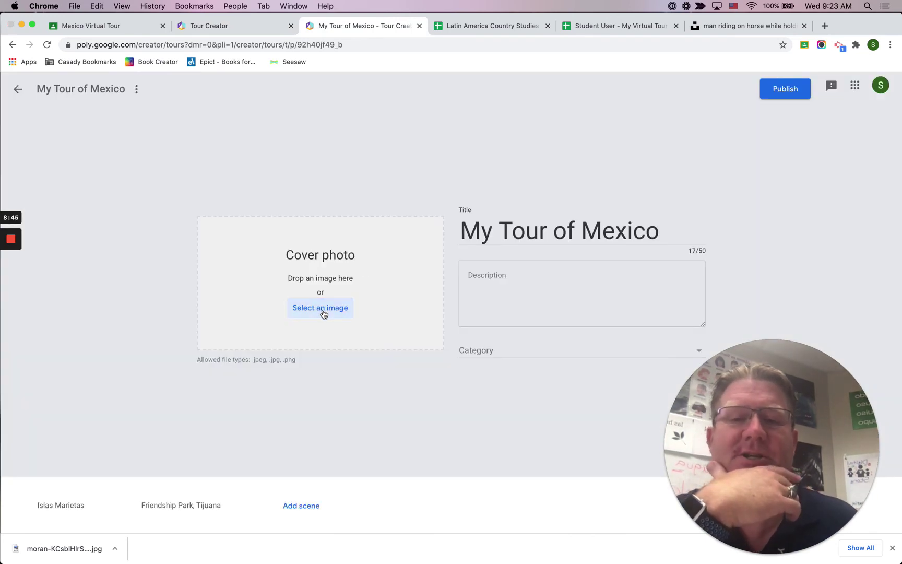
pyautogui.click(373, 95)
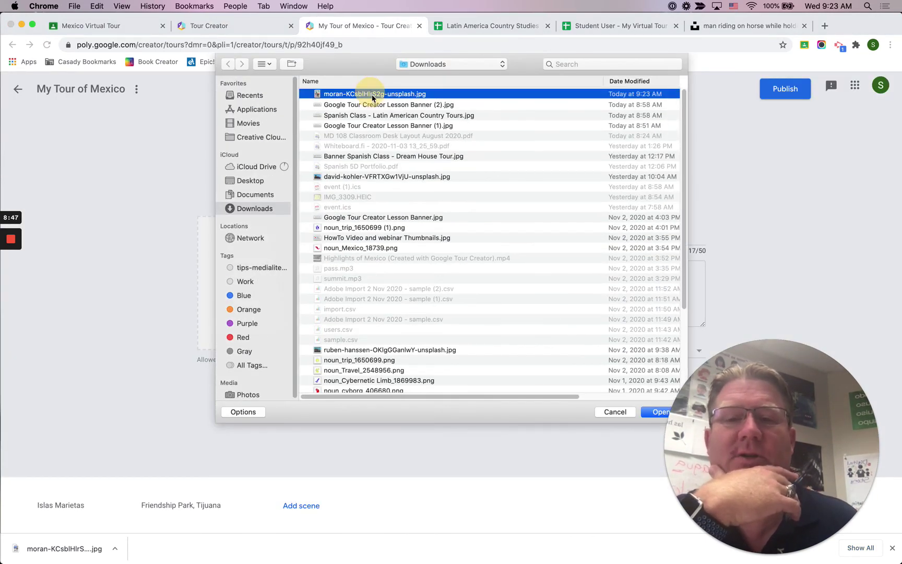
pyautogui.click(659, 412)
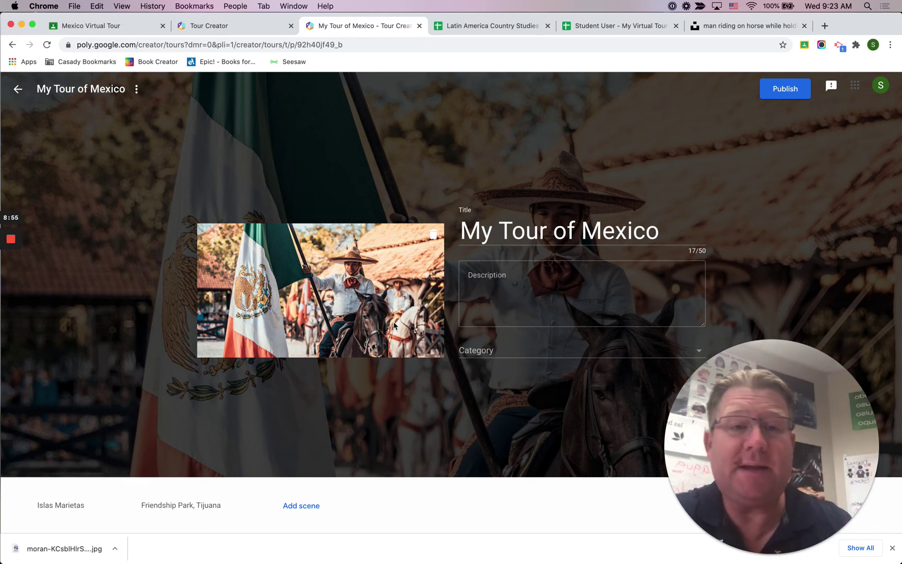
# Publish My Tour of Mexico with Public visibility and copy the link to the published tour
pyautogui.click(788, 90)
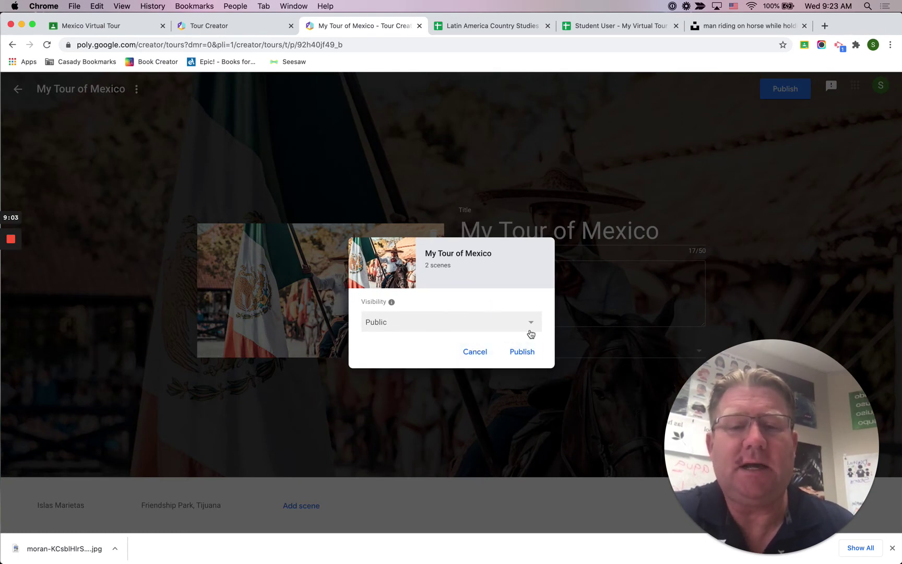
pyautogui.click(522, 351)
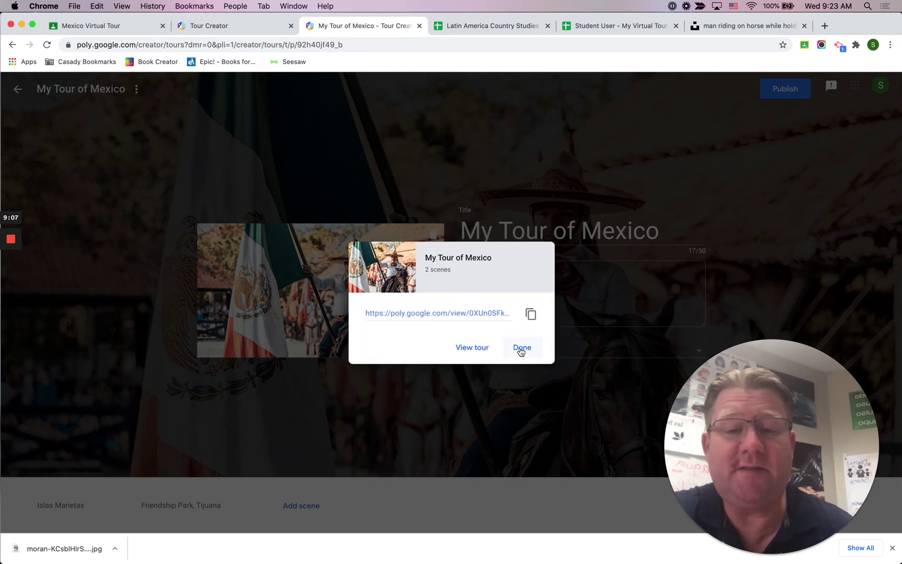
pyautogui.click(531, 316)
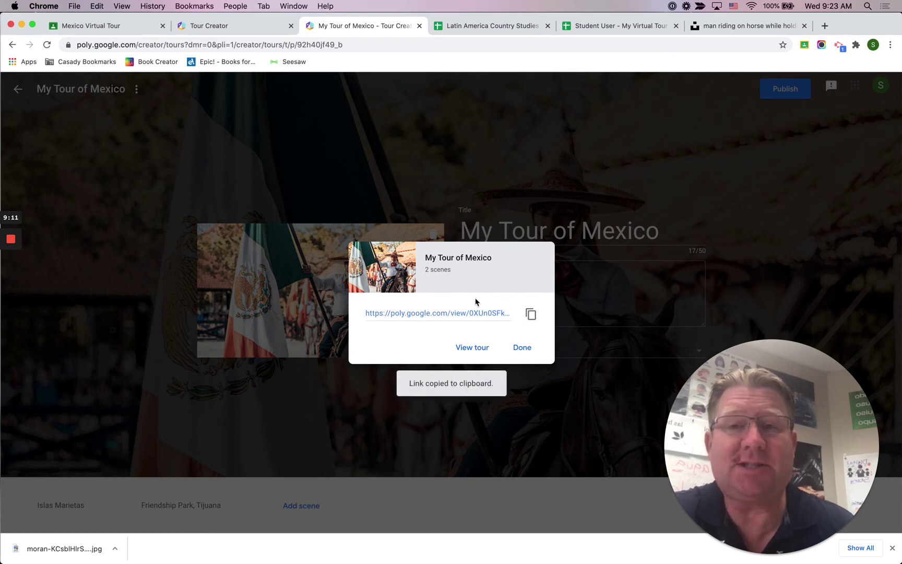
# Attach the copied tour link to your work in the Mexico Virtual Tour assignment in Google Classroom
pyautogui.click(125, 30)
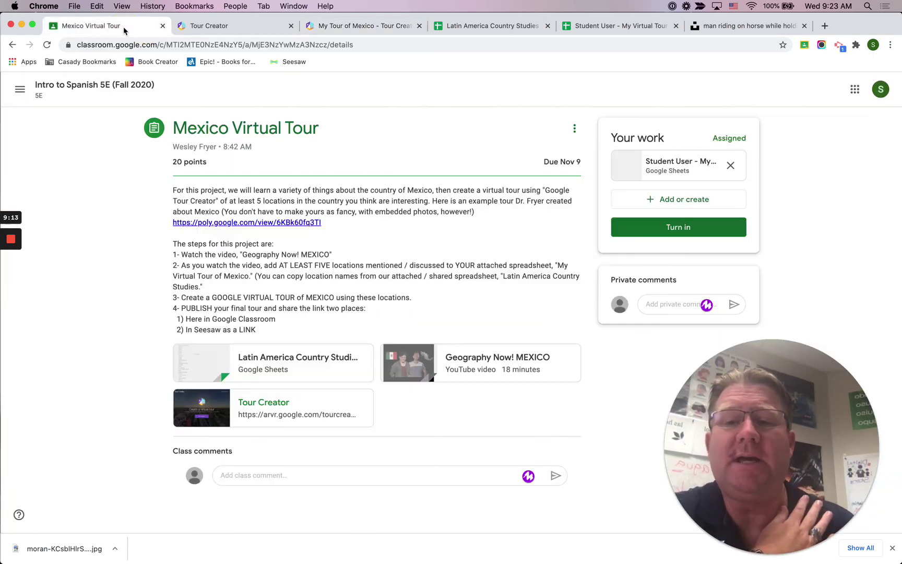
pyautogui.click(645, 200)
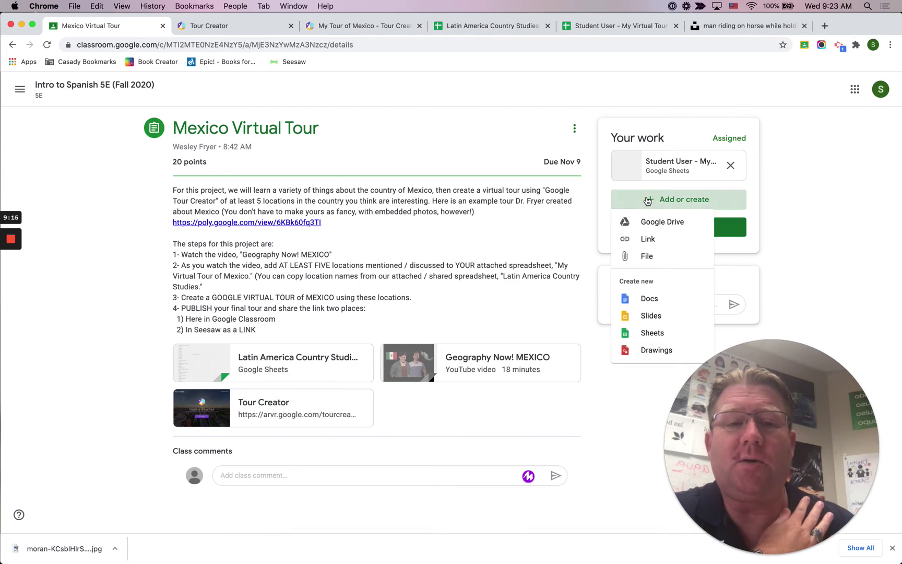
pyautogui.click(659, 246)
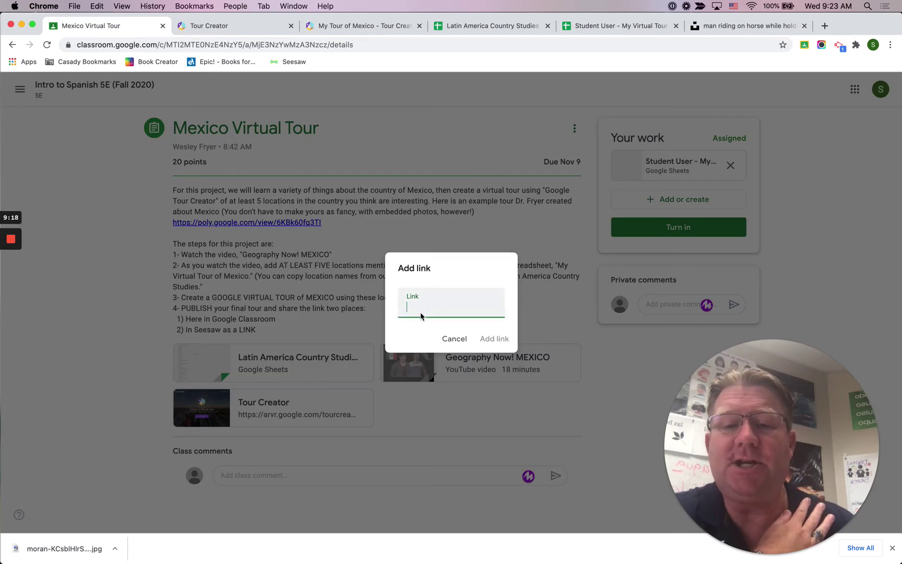
pyautogui.rightClick(421, 314)
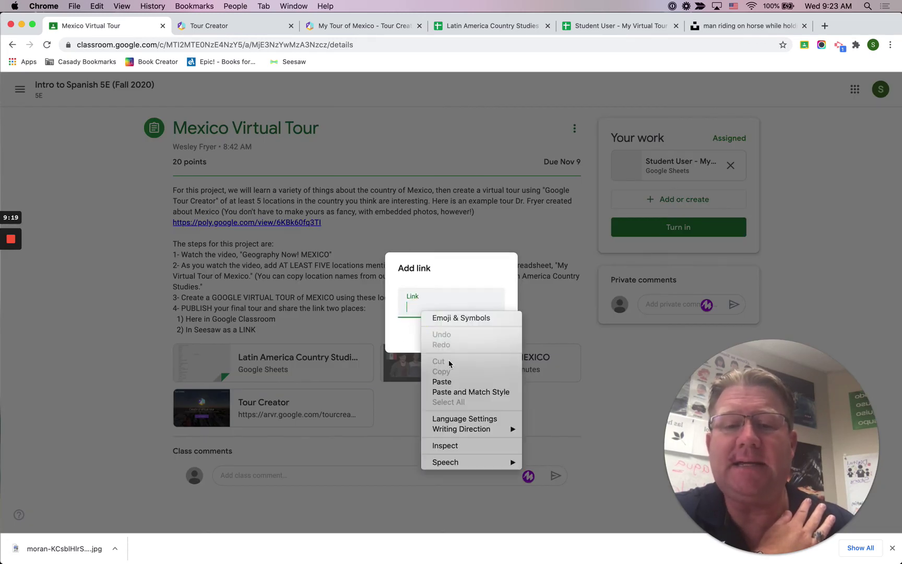
pyautogui.click(458, 392)
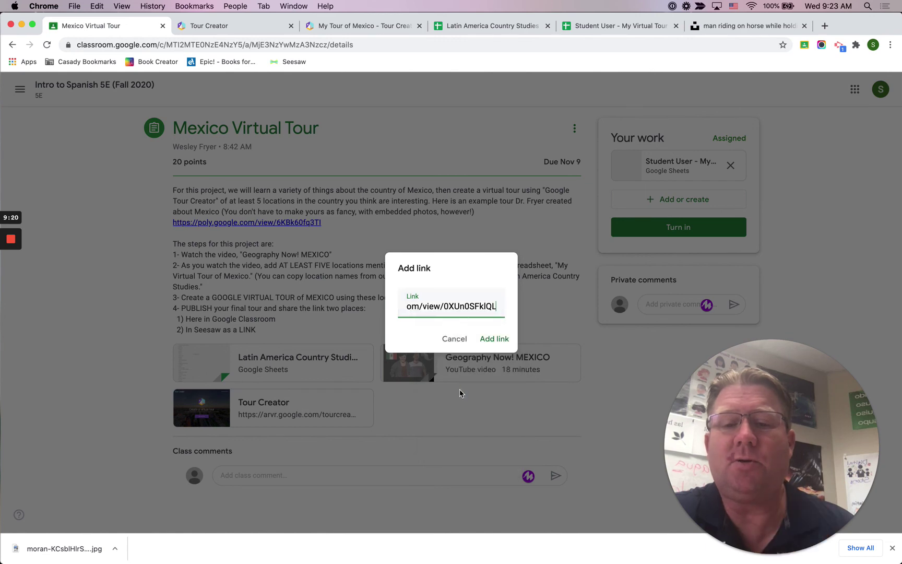
pyautogui.click(494, 339)
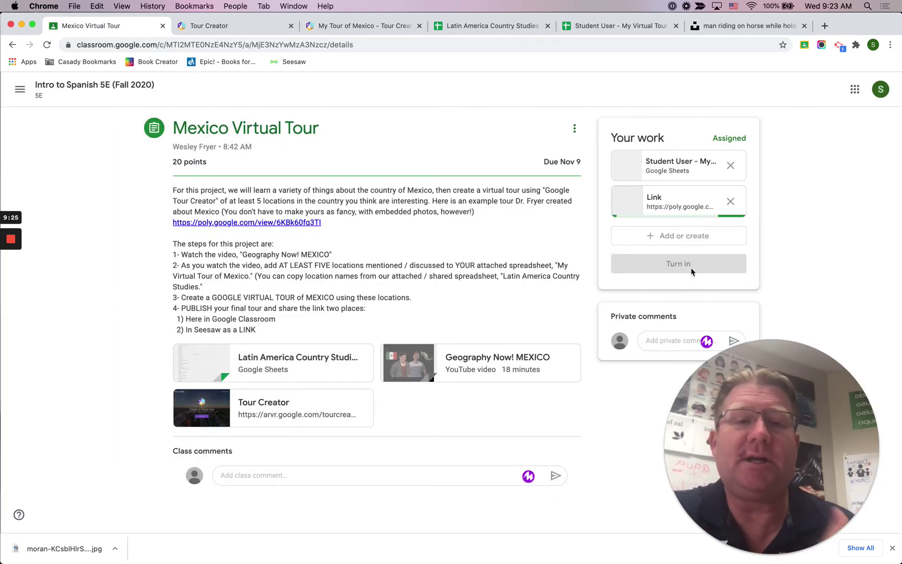
# View the published tour in Poly and look around the Islas Marietas and Friendship Park, Tijuana scenes
pyautogui.click(364, 27)
pyautogui.click(463, 349)
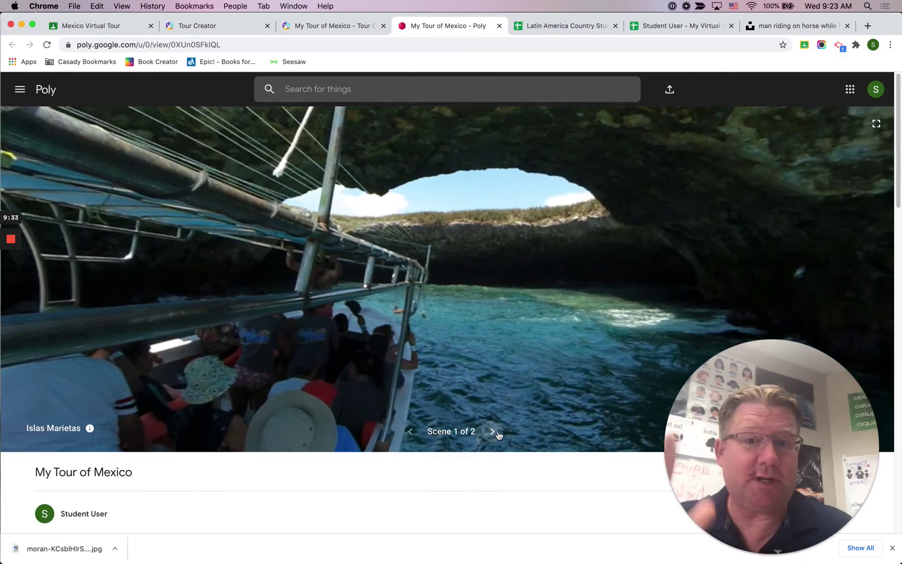
pyautogui.moveTo(597, 318); pyautogui.dragTo(681, 344)
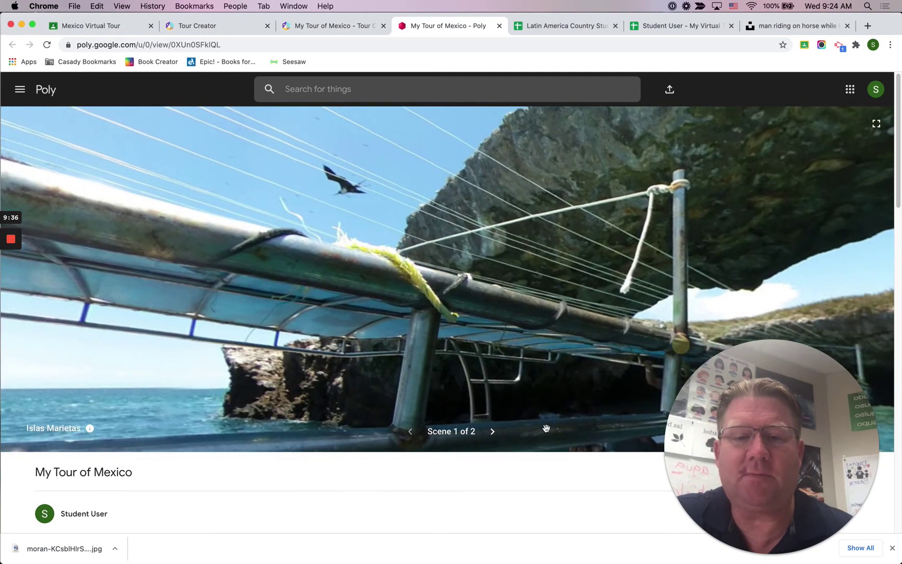
pyautogui.click(491, 433)
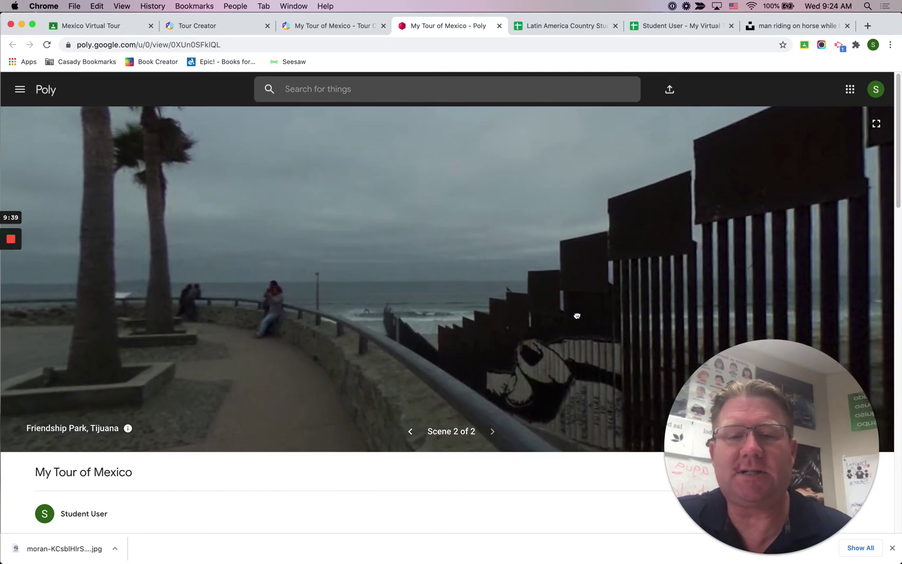
pyautogui.moveTo(577, 316); pyautogui.dragTo(655, 310)
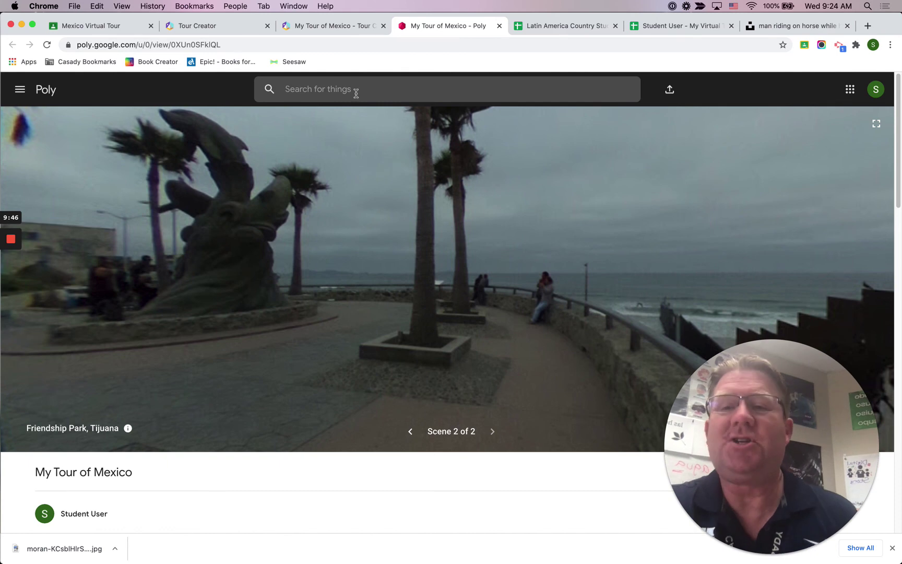
# Open the Latin American Country Tours lesson on mdtech.casady.org and review the Mexico project instructions
pyautogui.click(204, 26)
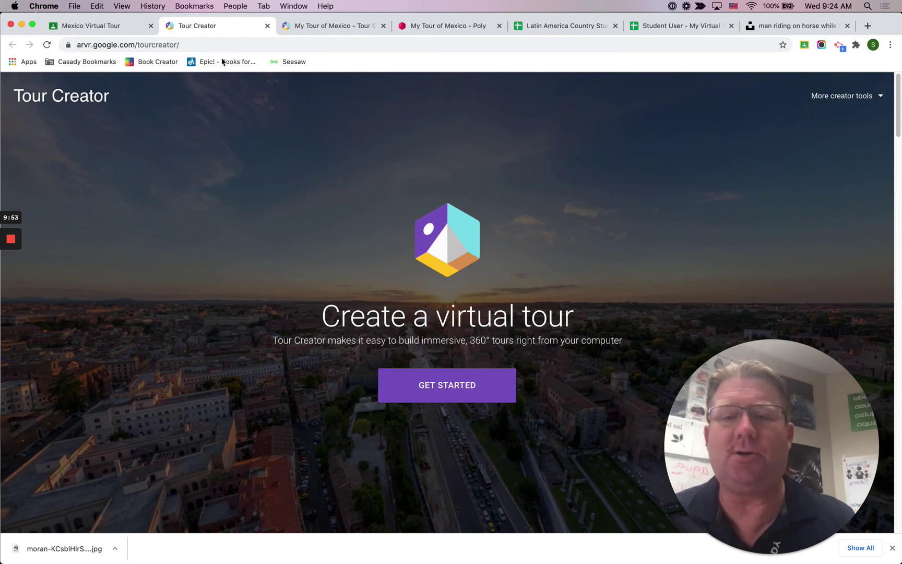
pyautogui.click(869, 28)
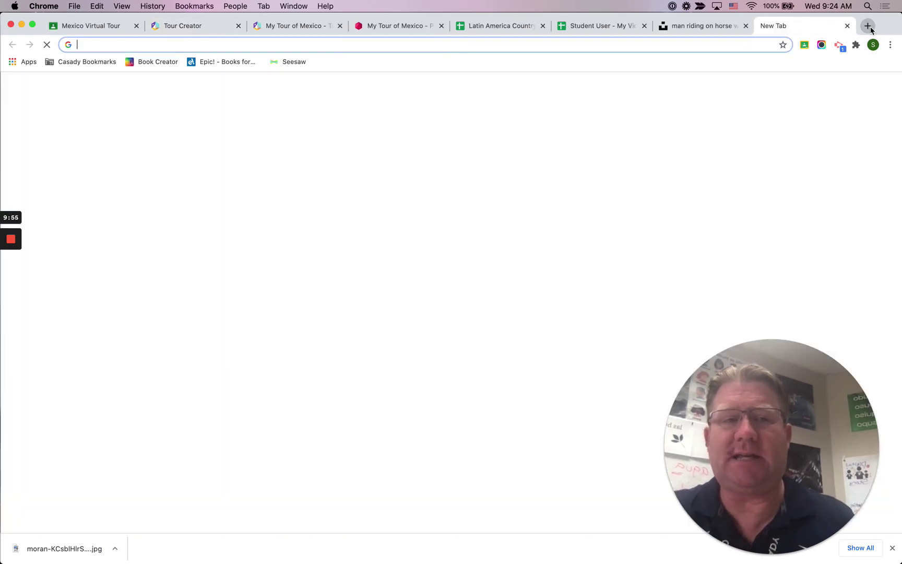
pyautogui.write('md')
pyautogui.press('Return')
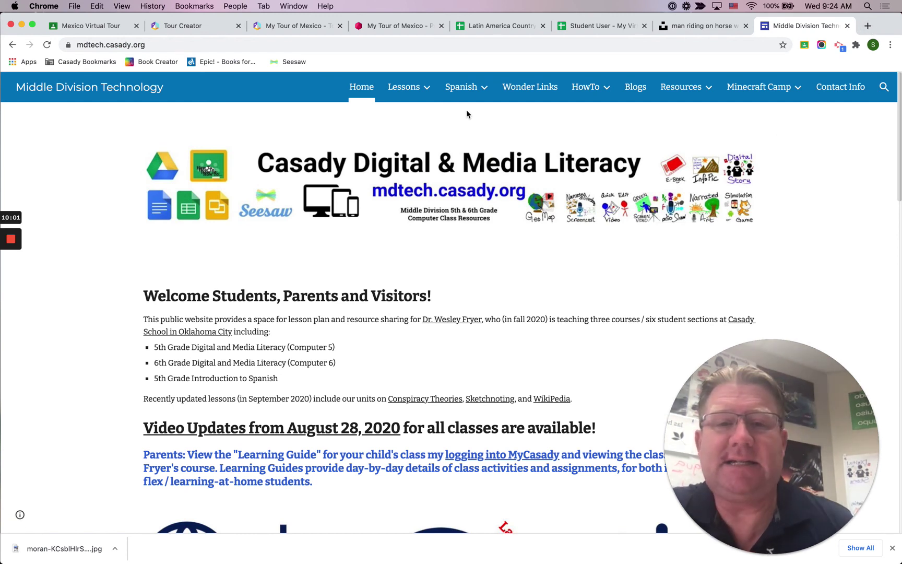
pyautogui.moveTo(465, 90)
pyautogui.click(440, 123)
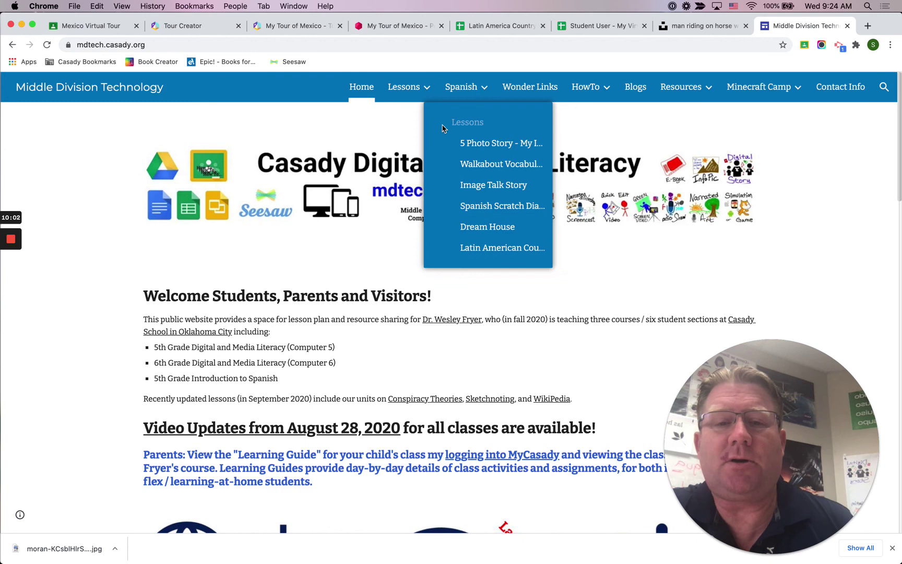
pyautogui.click(487, 249)
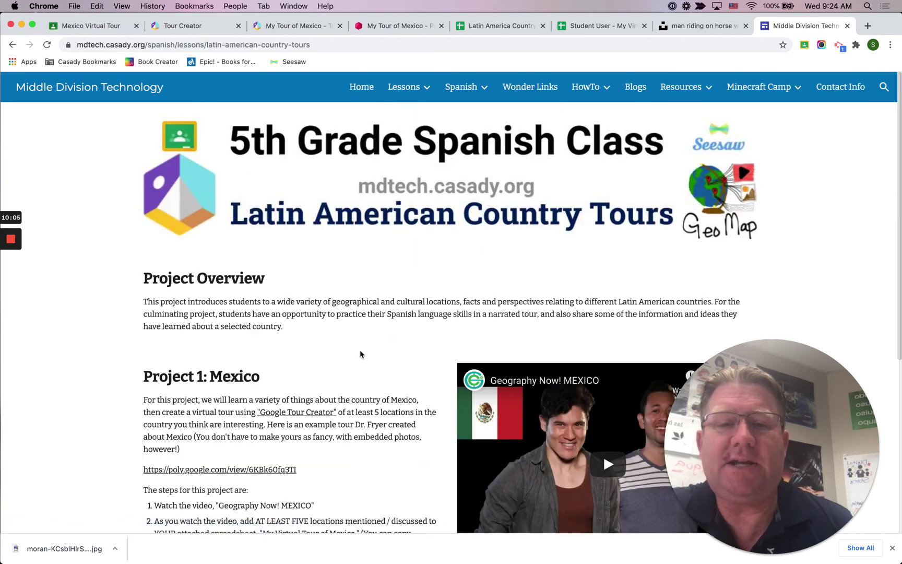
pyautogui.scroll(-5, 369, 347)
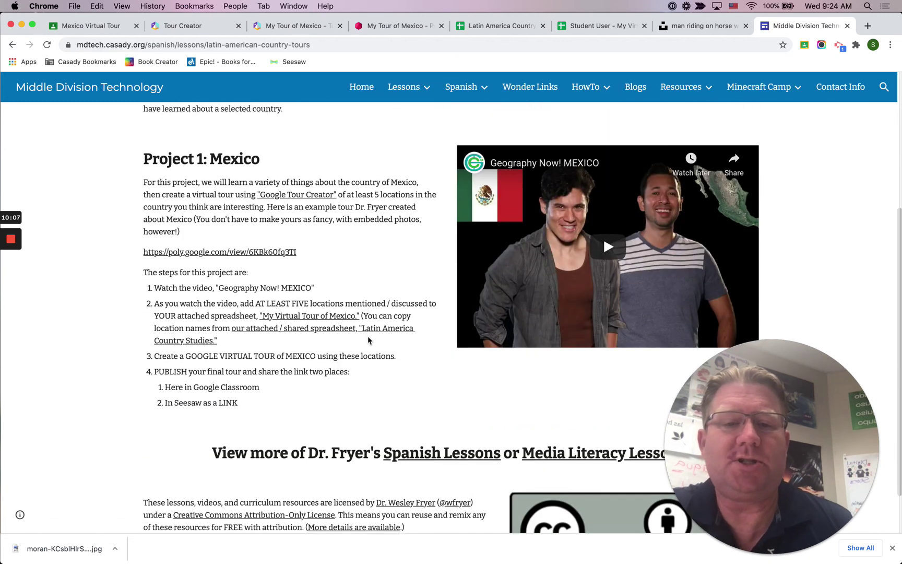
pyautogui.scroll(5, 441, 430)
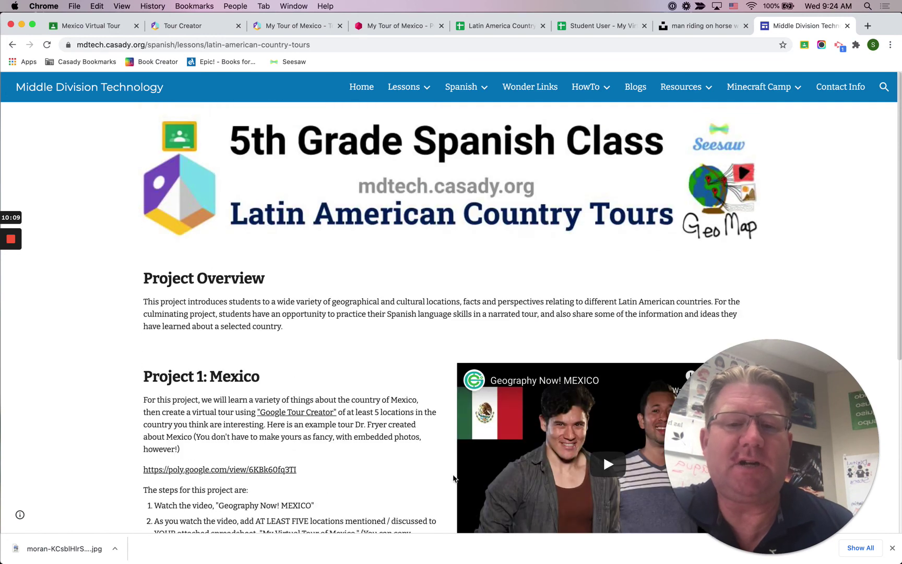
# Open the Google Tour Creator lesson on the class site and look over its overview, goals and preparation
pyautogui.moveTo(405, 87)
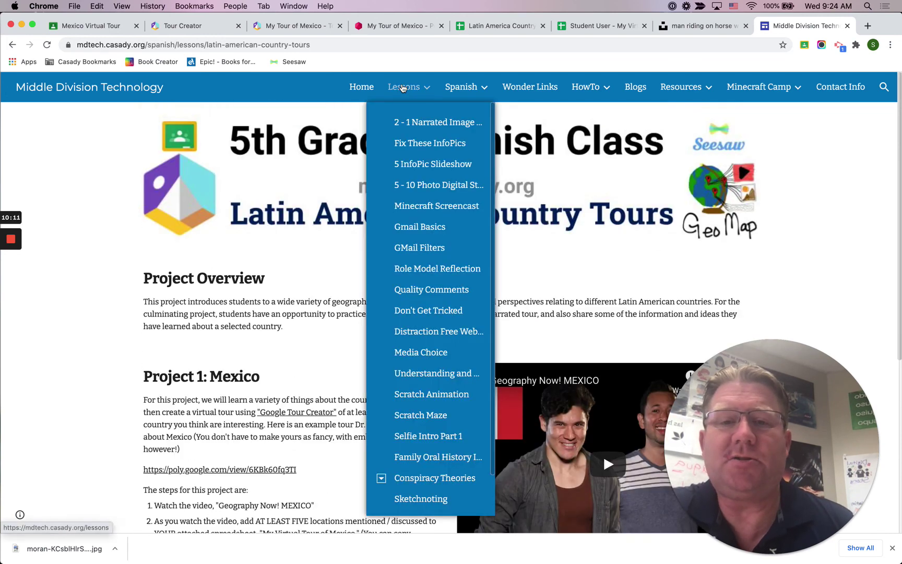
pyautogui.scroll(-2, 412, 470)
pyautogui.scroll(2, 418, 496)
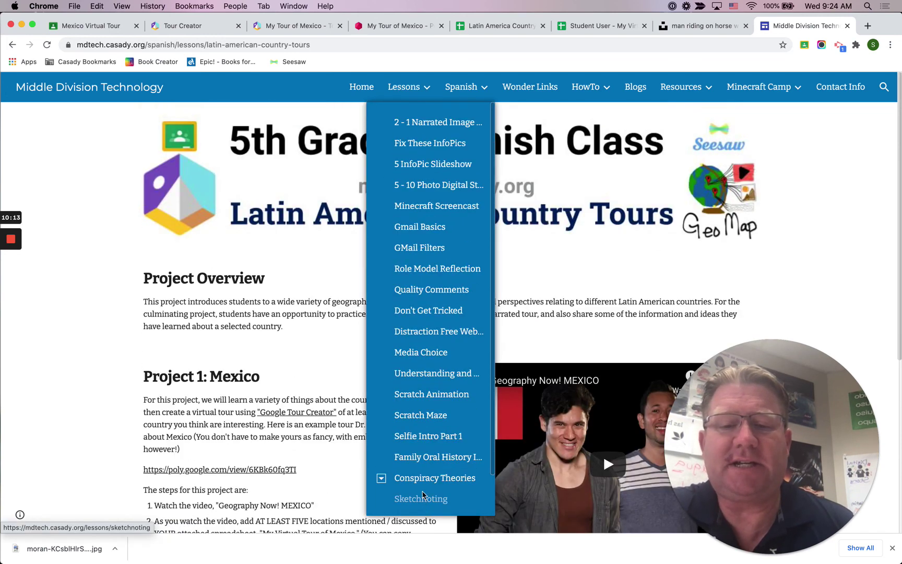
pyautogui.scroll(-2, 422, 496)
pyautogui.click(421, 498)
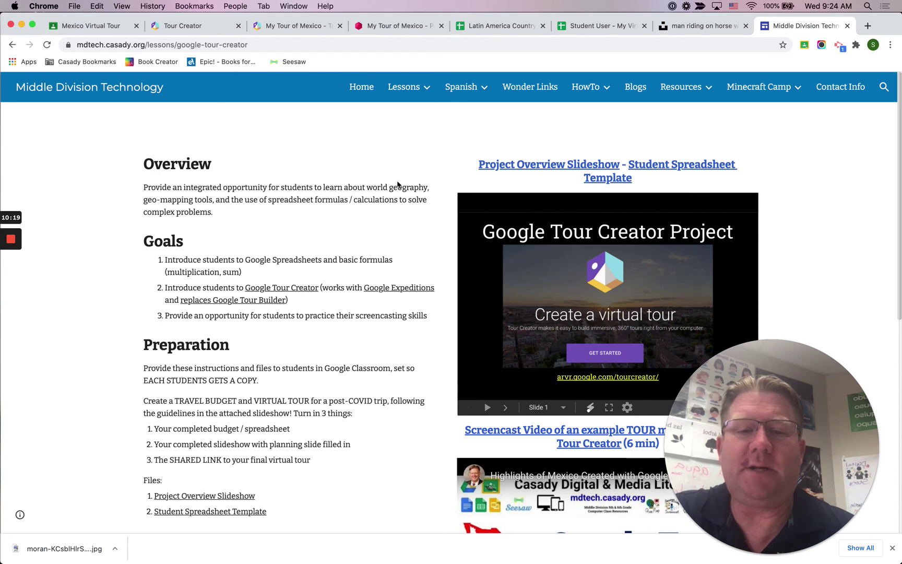
pyautogui.moveTo(391, 85)
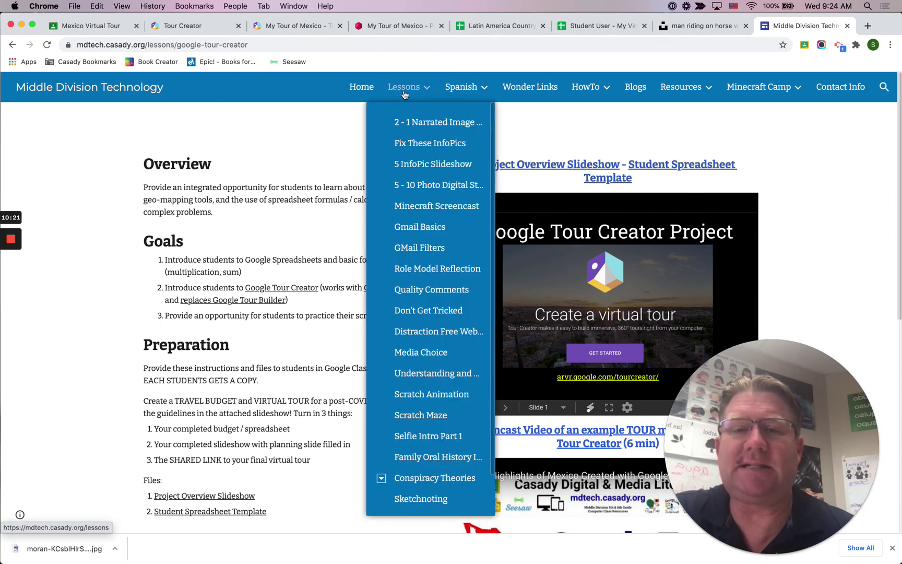
pyautogui.click(178, 23)
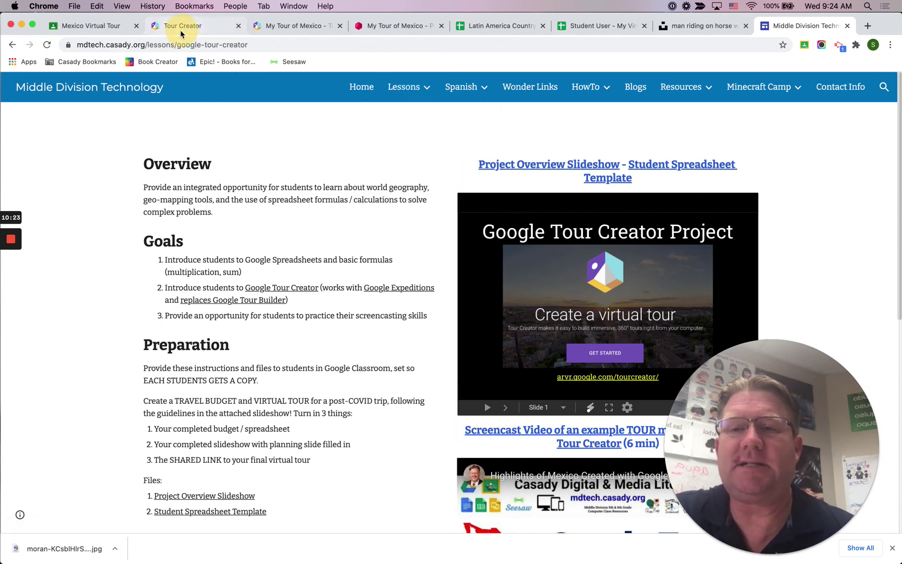